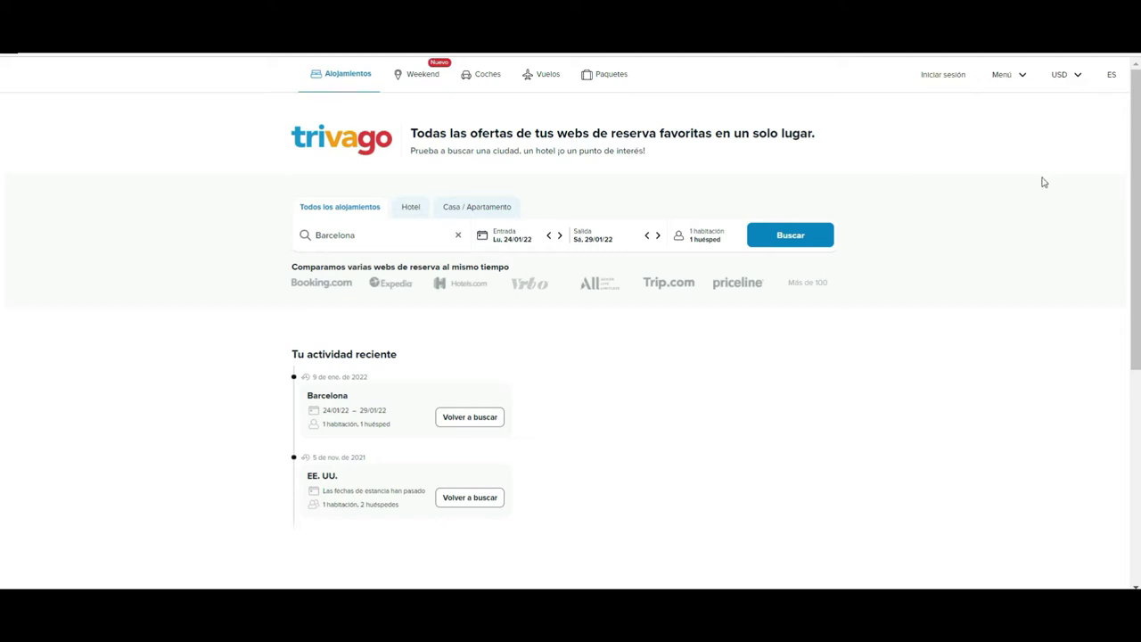
Switch the trivago site language to EN - English and show prices in EUR - Euro
{"action": "right_click", "coordinate": [1116, 94]}
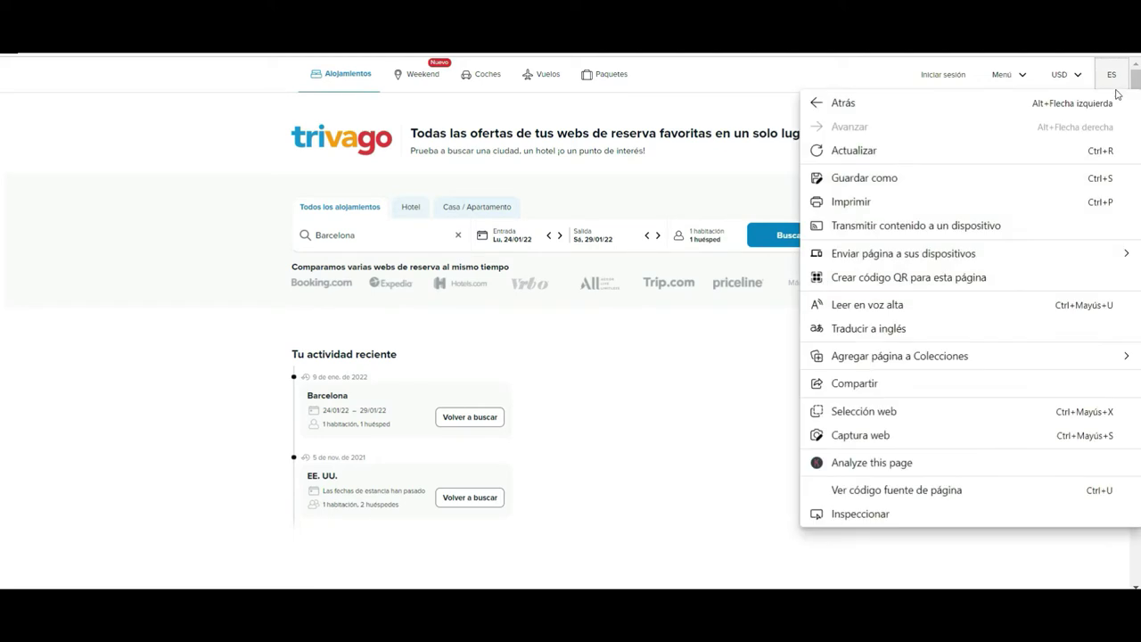
{"action": "left_click", "coordinate": [1114, 75]}
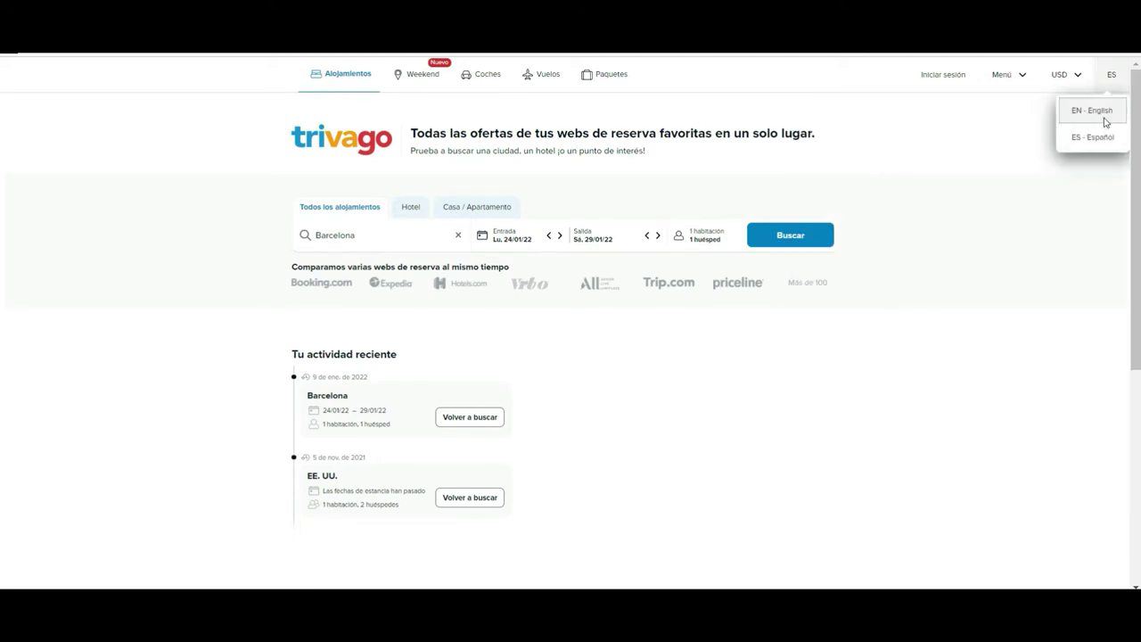
{"action": "left_click", "coordinate": [1104, 110]}
{"action": "left_click", "coordinate": [1061, 80]}
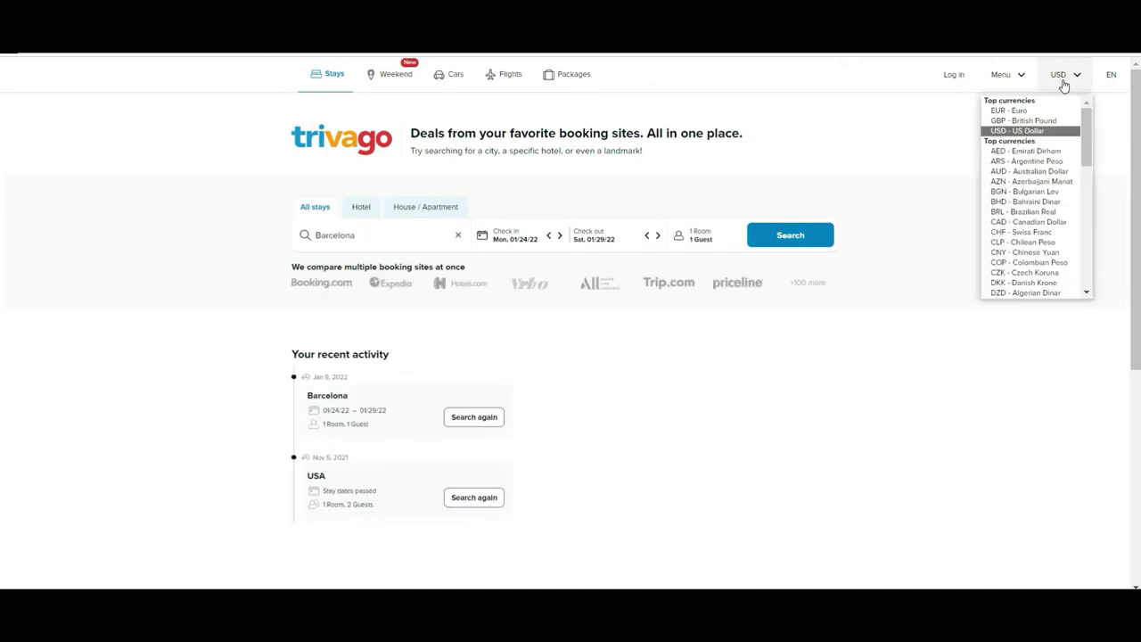
{"action": "left_click", "coordinate": [1024, 111]}
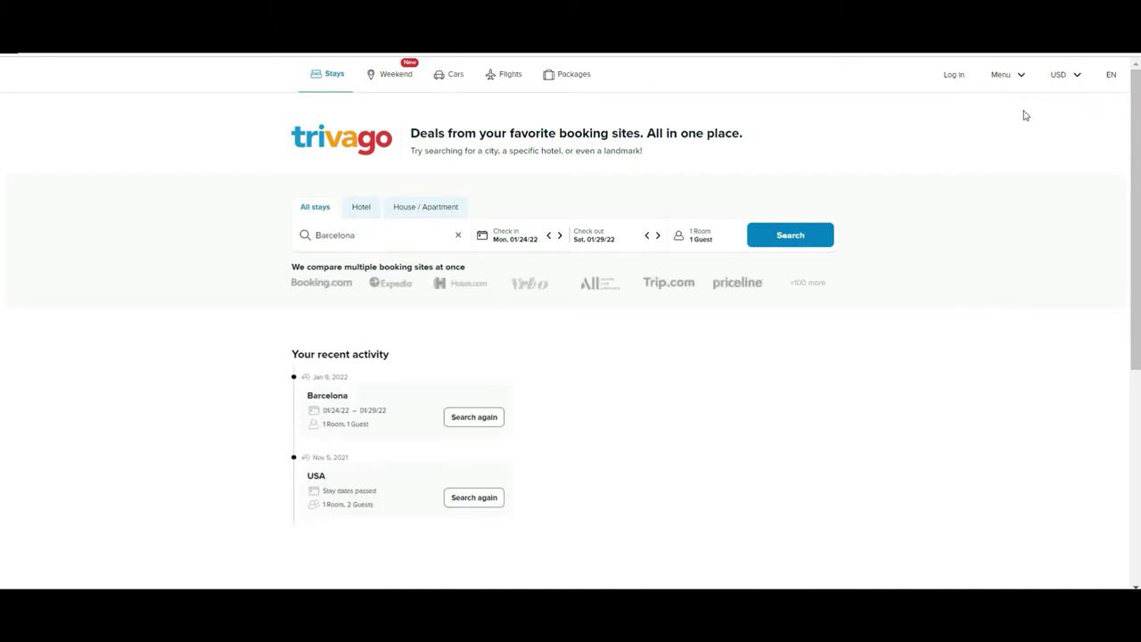
Sign in to the trivago account
{"action": "left_click", "coordinate": [1000, 72]}
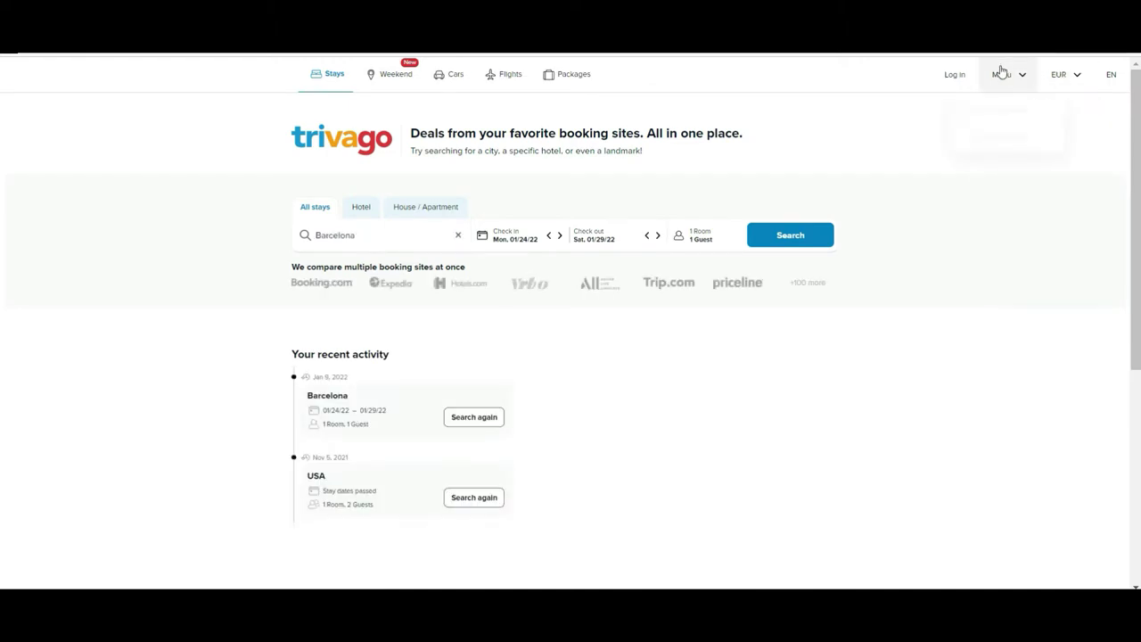
{"action": "left_click", "coordinate": [938, 79]}
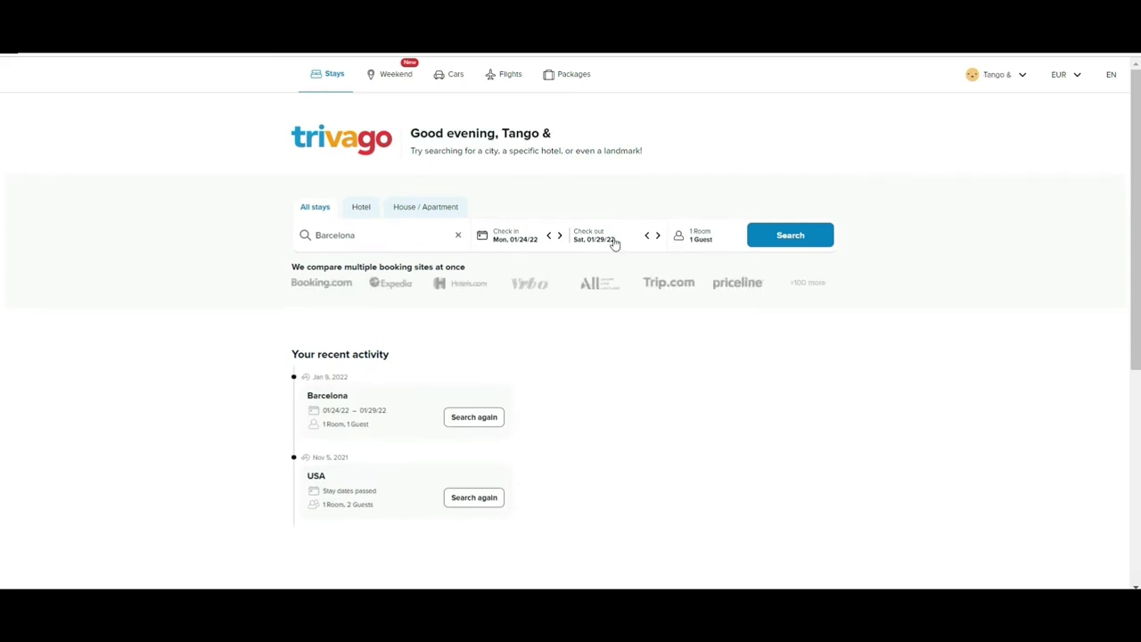
{"action": "left_click_drag", "start_coordinate": [1137, 230], "coordinate": [1137, 448]}
Replace the Barcelona destination with New York City
{"action": "left_click", "coordinate": [383, 236]}
{"action": "right_click", "coordinate": [296, 245]}
{"action": "left_click", "coordinate": [258, 251]}
{"action": "left_click", "coordinate": [392, 227]}
{"action": "type", "text": "ne"}
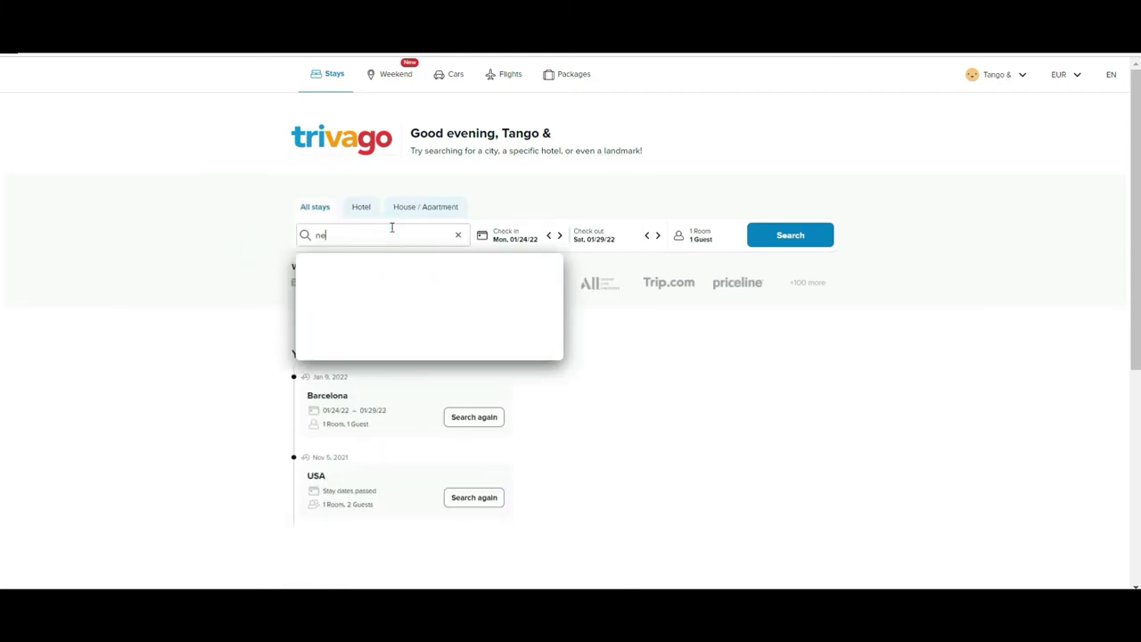
{"action": "type", "text": "w york"}
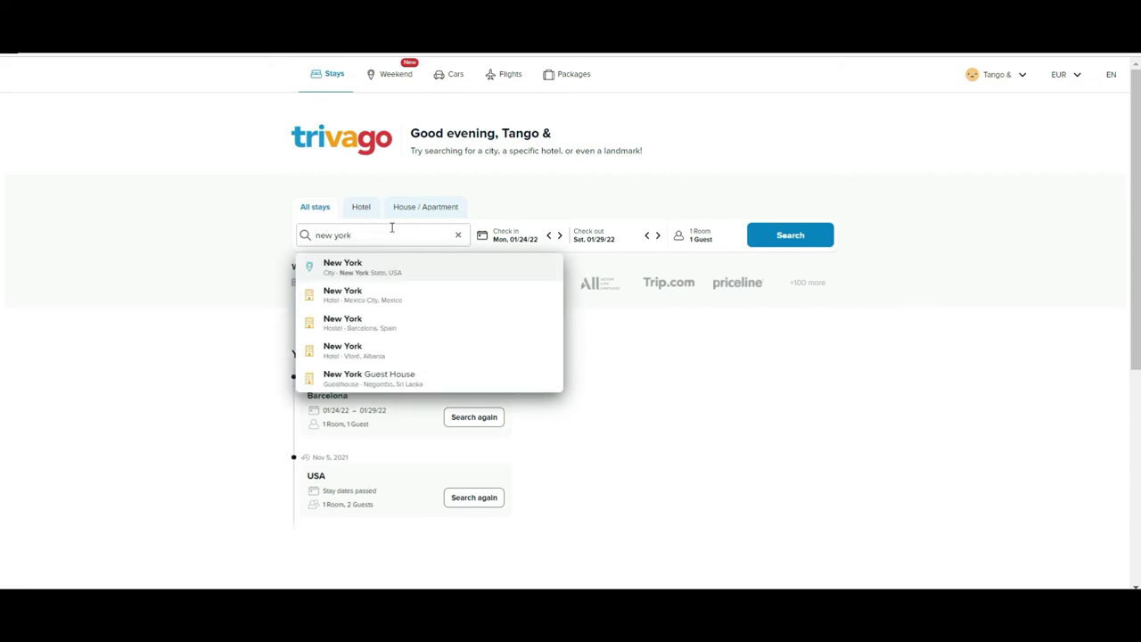
{"action": "left_click", "coordinate": [372, 264]}
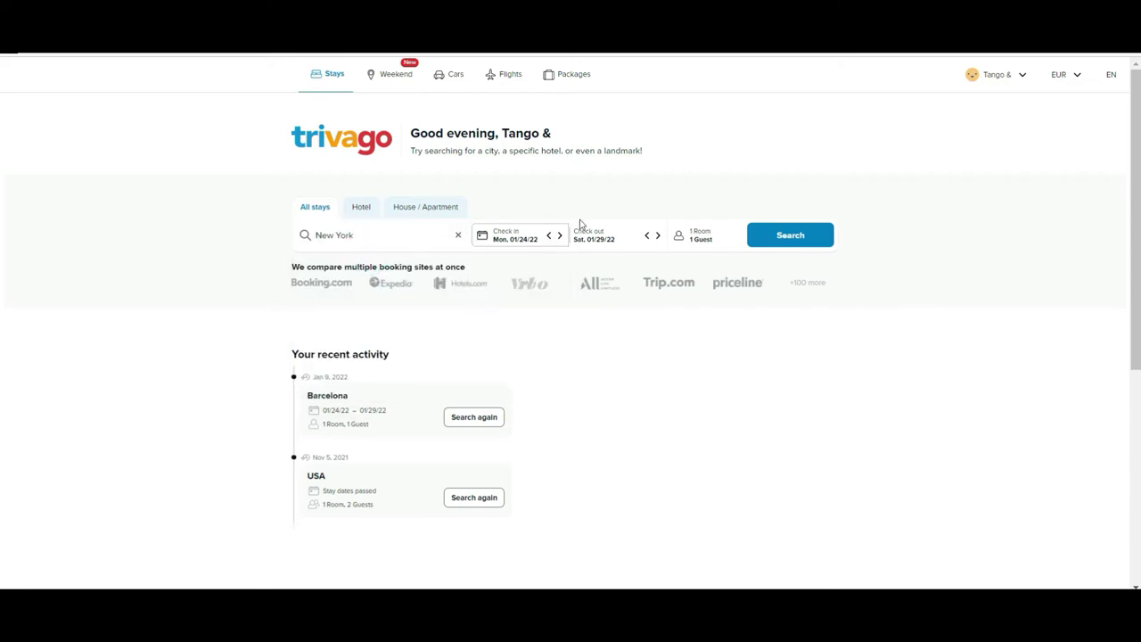
Set the stay to check-in 01/24/22 and check-out February 8, 2022
{"action": "left_click", "coordinate": [504, 237]}
{"action": "left_click", "coordinate": [605, 237]}
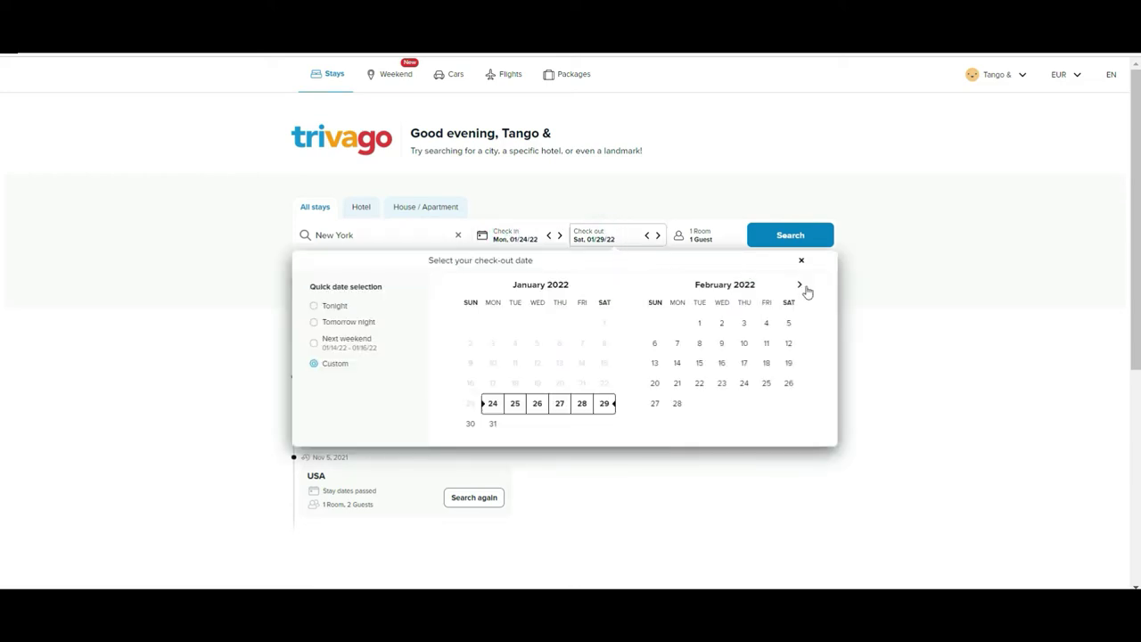
{"action": "left_click", "coordinate": [700, 344]}
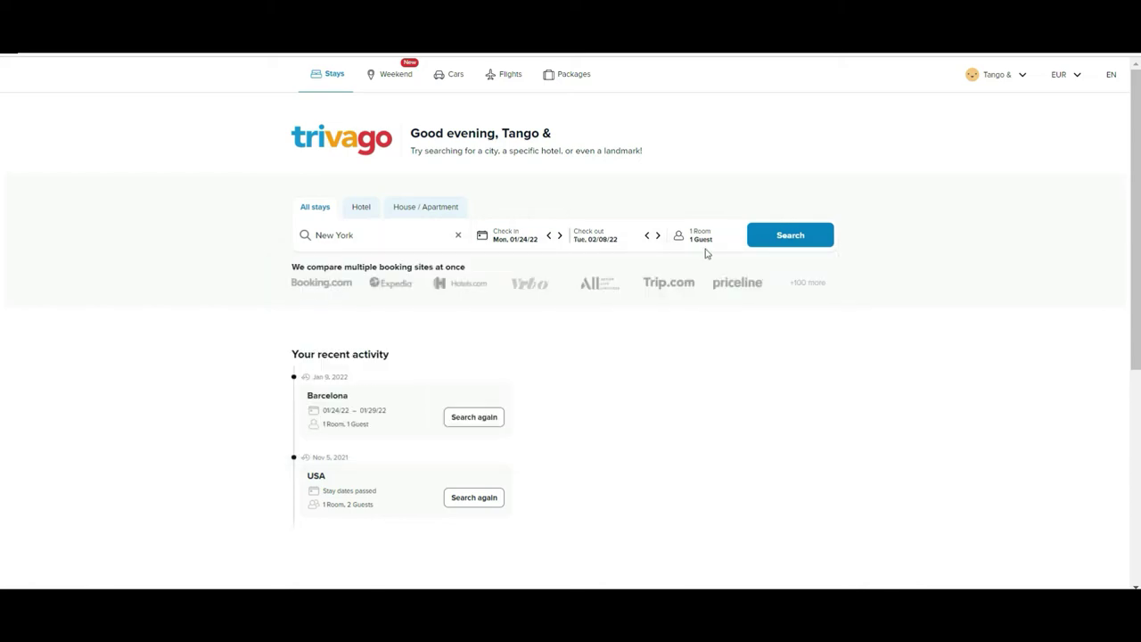
{"action": "right_click", "coordinate": [797, 232]}
{"action": "left_click", "coordinate": [782, 228]}
Run the New York hotel search and lower the Price / night maximum to €100
{"action": "left_click", "coordinate": [777, 234]}
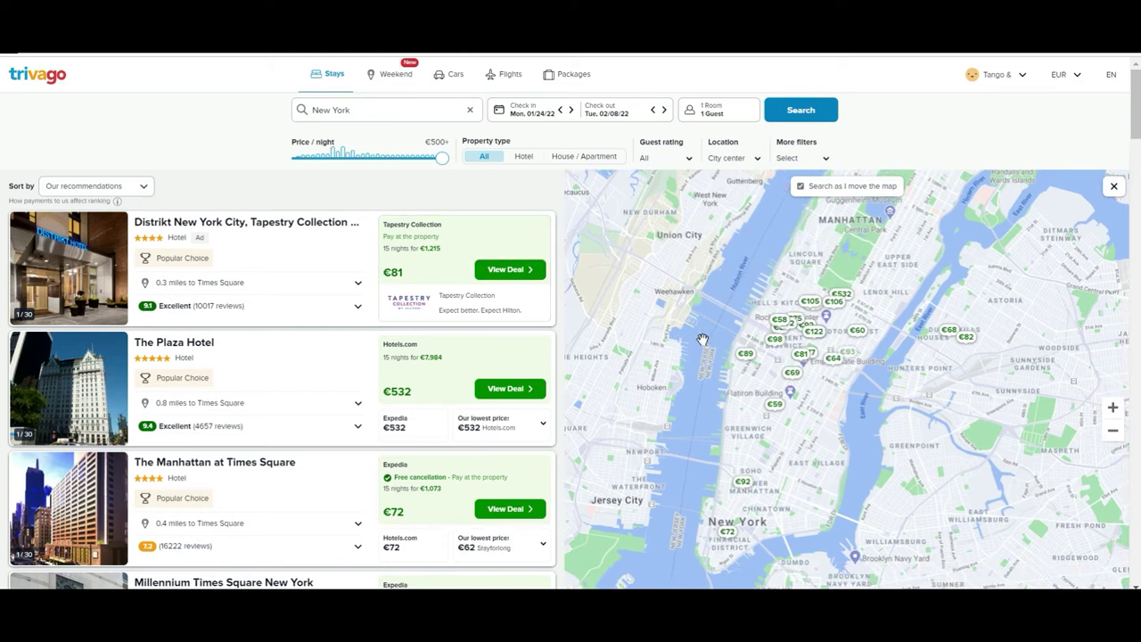
{"action": "mouse_move", "coordinate": [728, 531]}
{"action": "left_click_drag", "start_coordinate": [444, 166], "coordinate": [342, 164]}
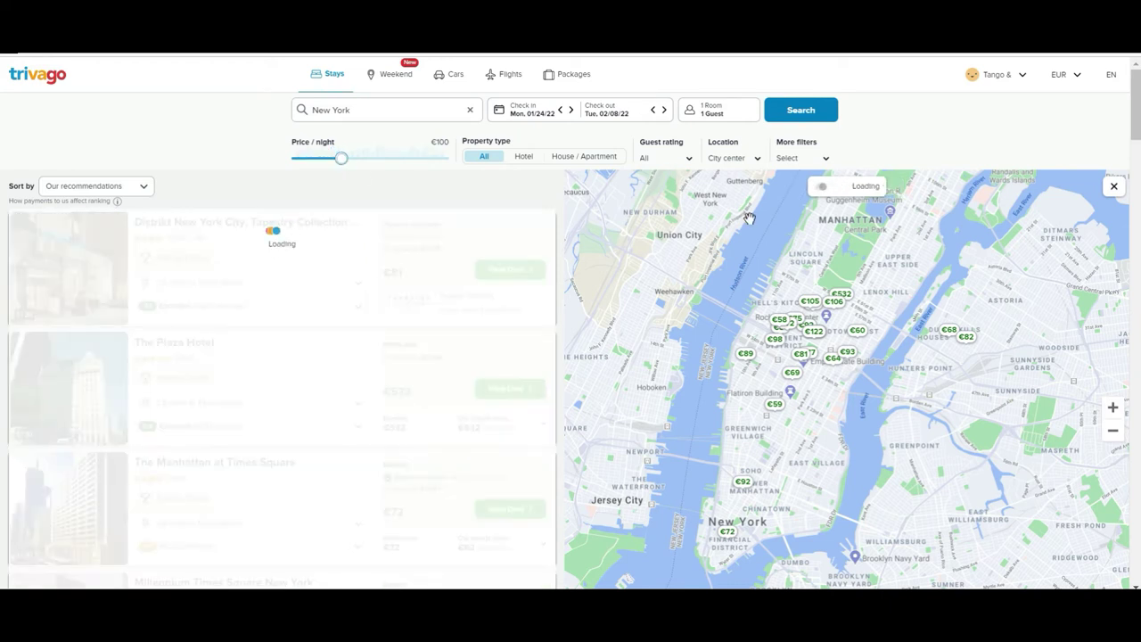
Filter results to the Hotel property type with a Good (7.5+) guest rating
{"action": "left_click", "coordinate": [522, 156]}
{"action": "left_click", "coordinate": [660, 158]}
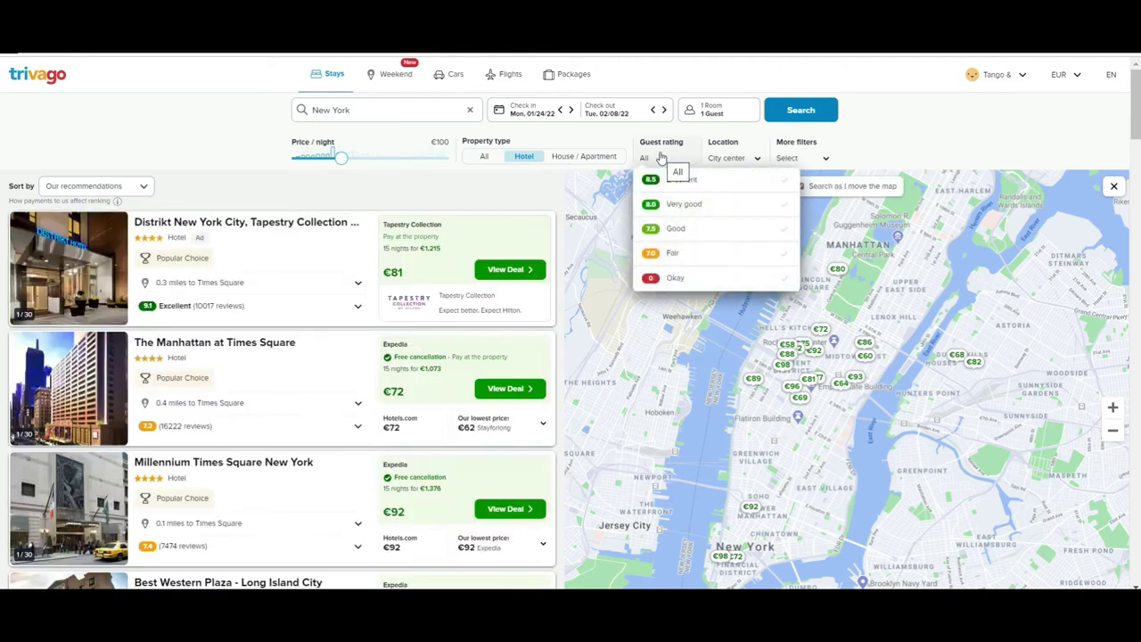
{"action": "left_click", "coordinate": [610, 272]}
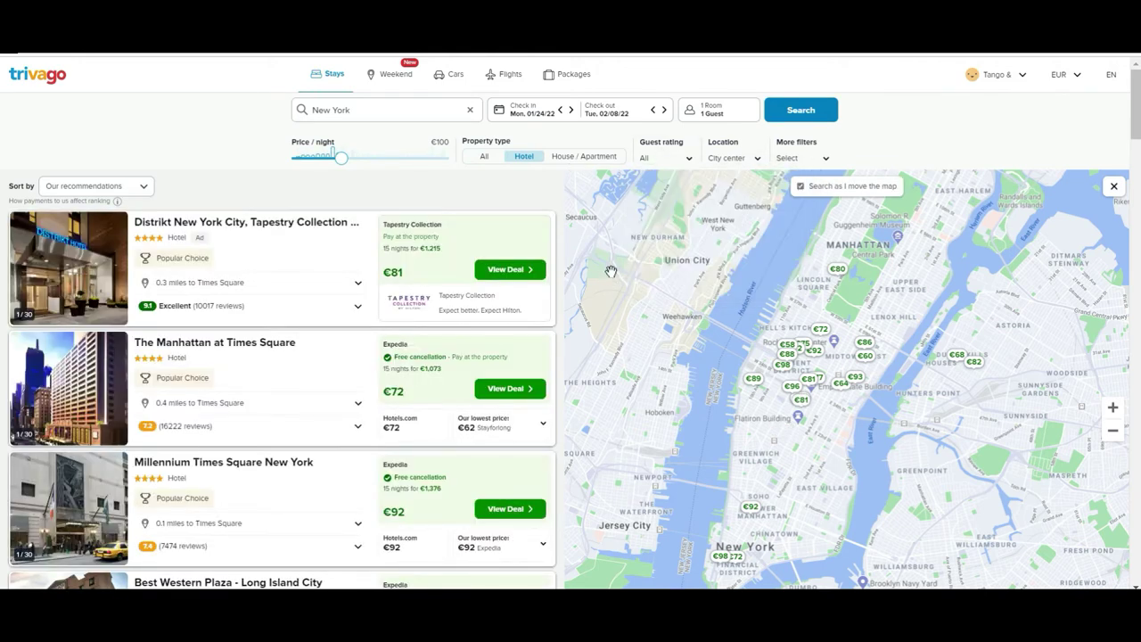
{"action": "left_click", "coordinate": [682, 155]}
{"action": "left_click", "coordinate": [664, 237]}
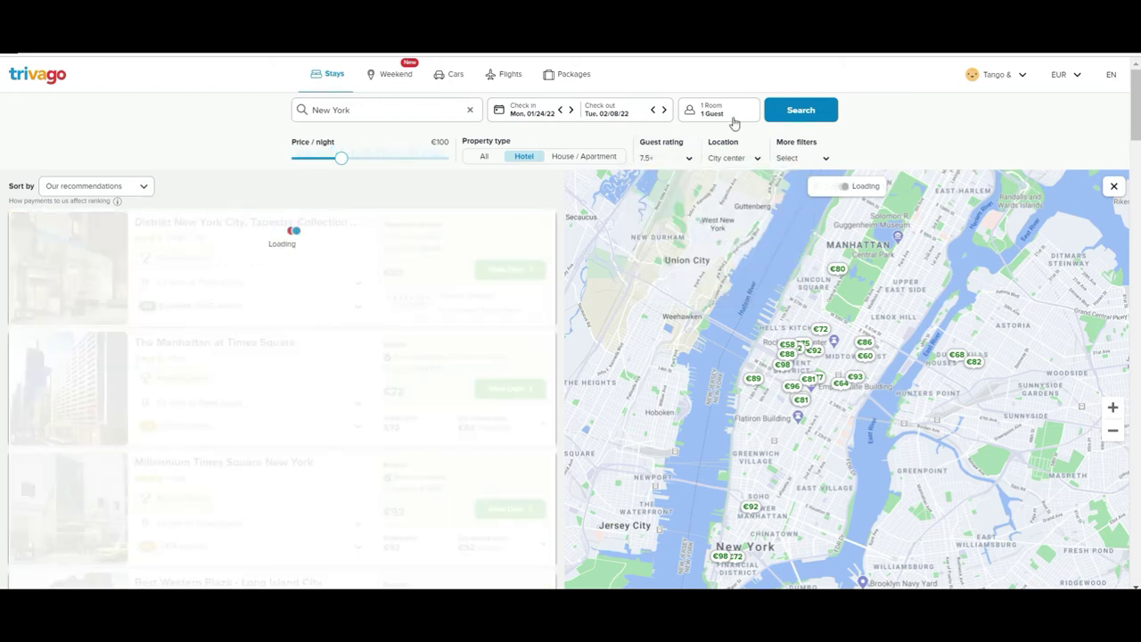
{"action": "left_click", "coordinate": [753, 161]}
Under More filters, require air conditioning and 3, 4 and 5-star hotels
{"action": "left_click", "coordinate": [819, 158]}
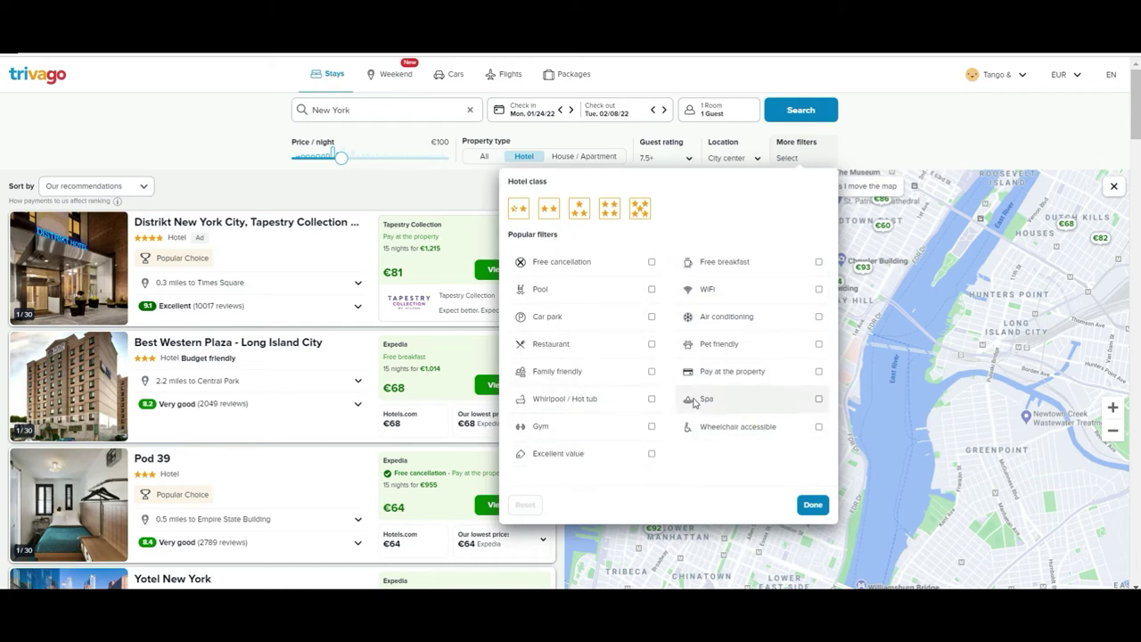
{"action": "left_click", "coordinate": [704, 319]}
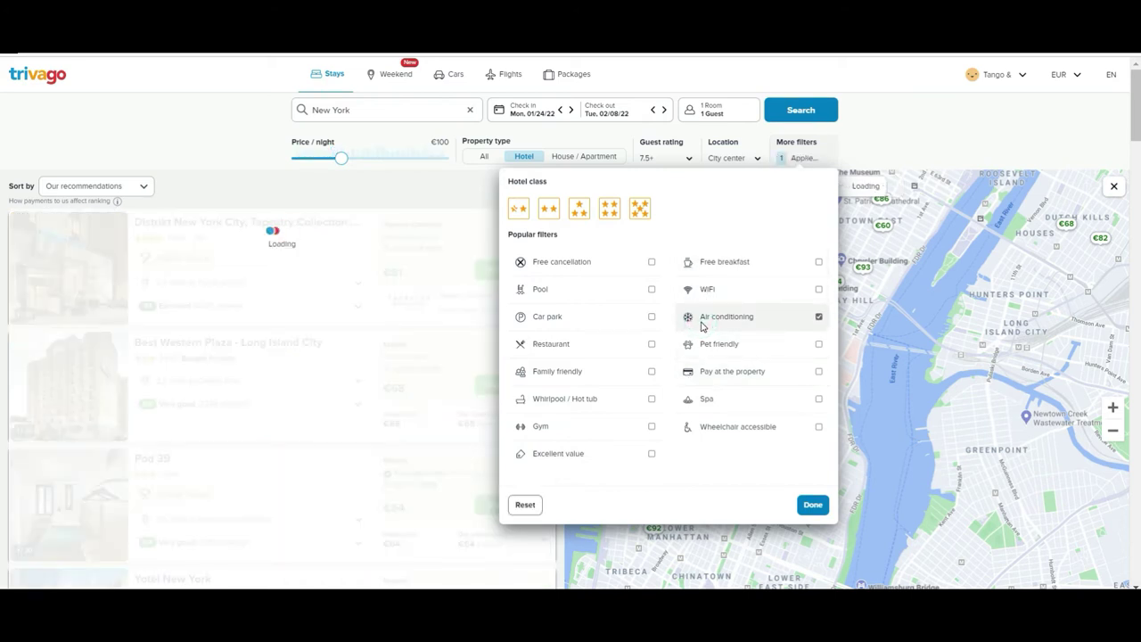
{"action": "left_click", "coordinate": [579, 207]}
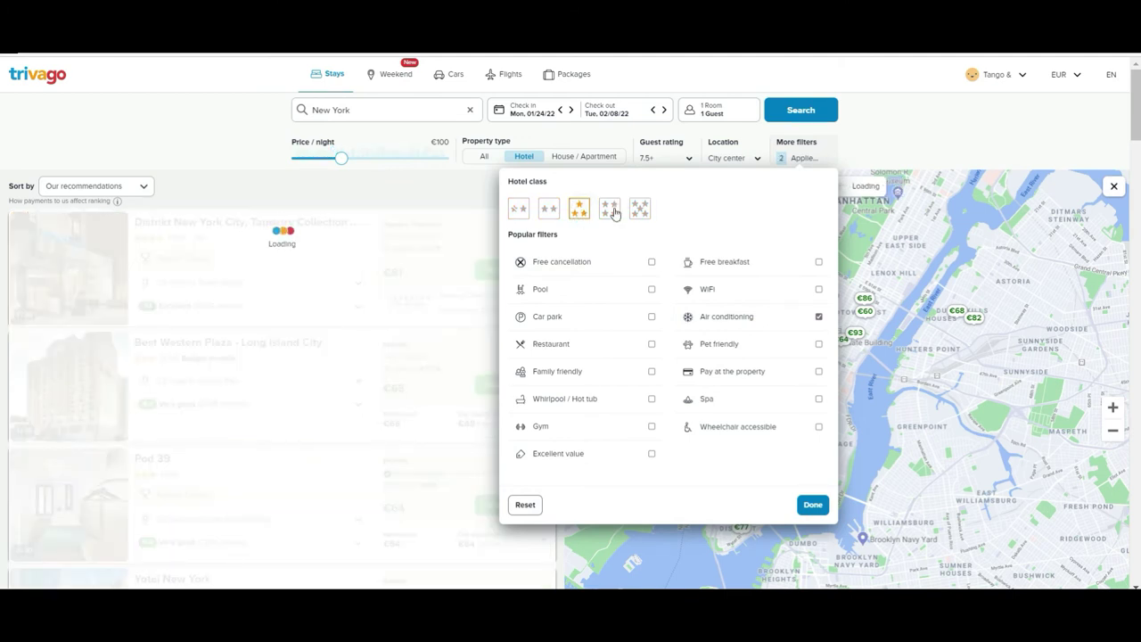
{"action": "left_click", "coordinate": [610, 208]}
{"action": "left_click", "coordinate": [640, 208]}
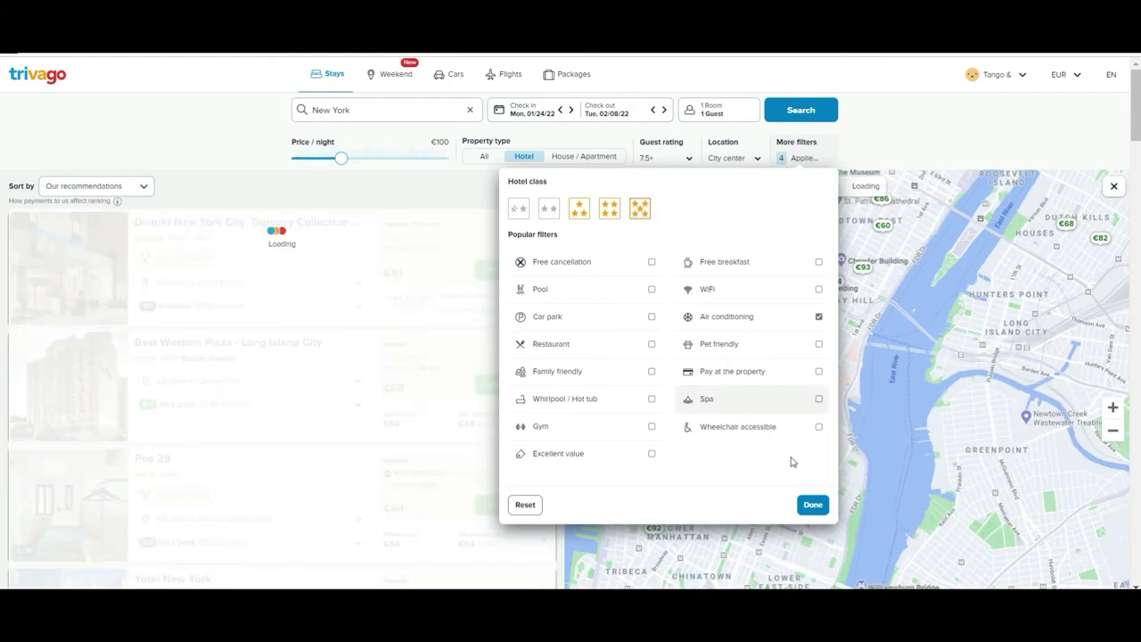
{"action": "left_click", "coordinate": [811, 505]}
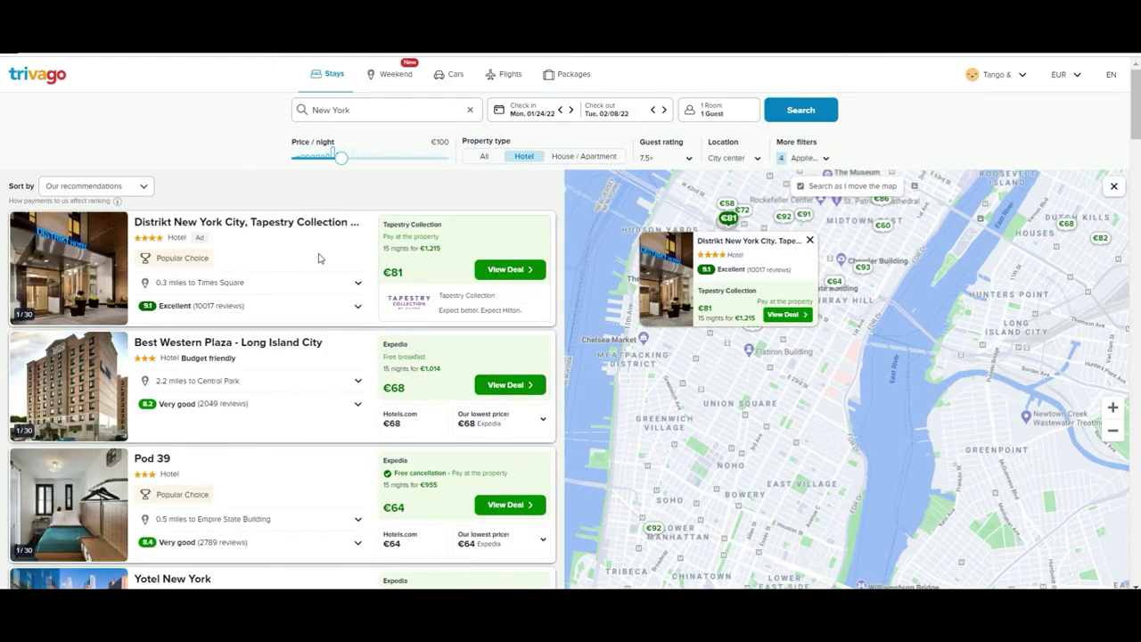
Sort by Price only, putting Hotel Nyma at €55 first, then Pod Times Square at €58
{"action": "left_click", "coordinate": [132, 186]}
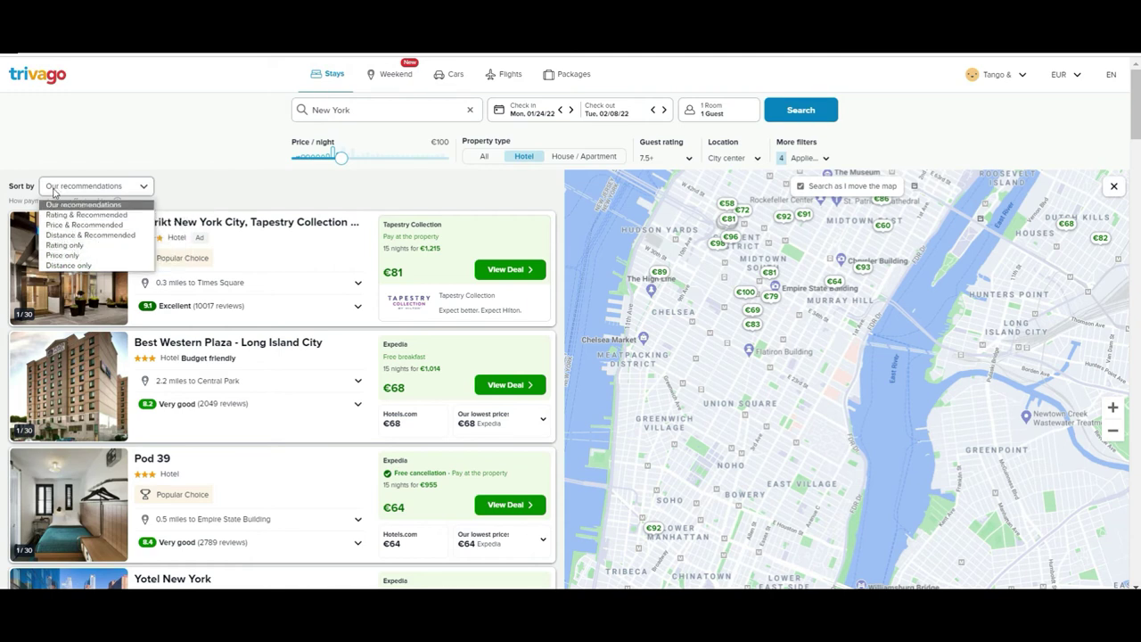
{"action": "left_click", "coordinate": [51, 256]}
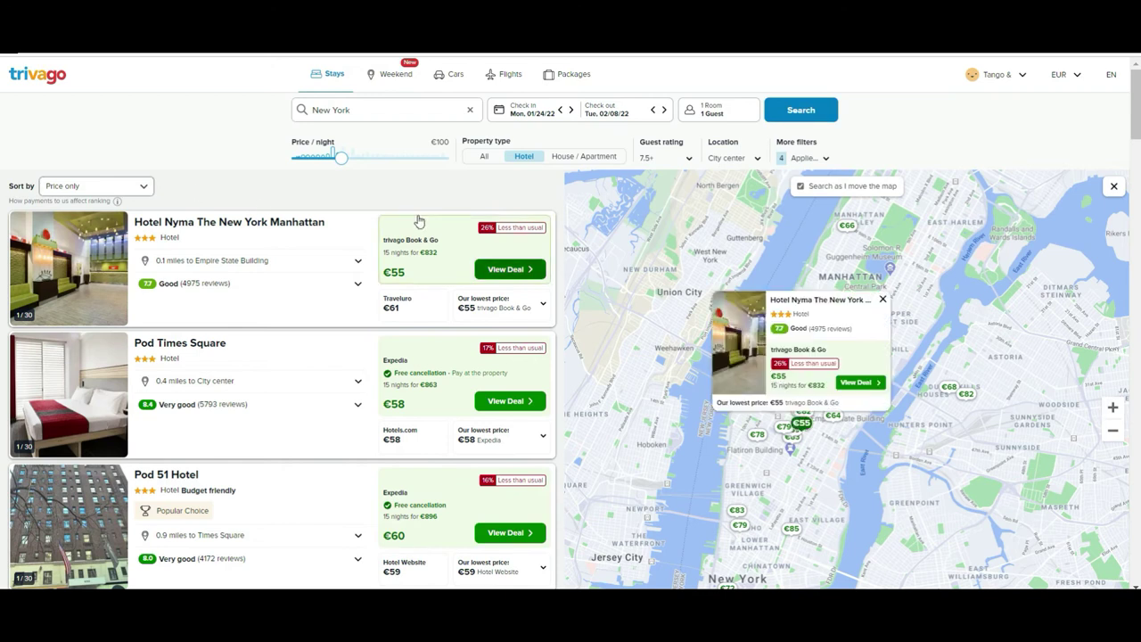
{"action": "mouse_move", "coordinate": [220, 538]}
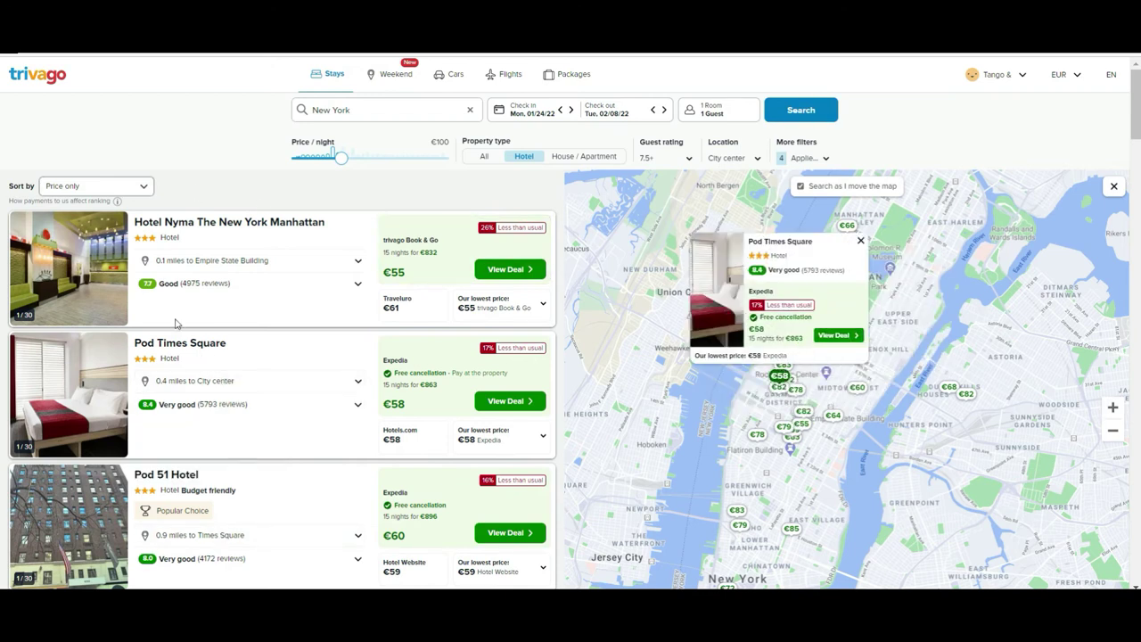
{"action": "mouse_move", "coordinate": [103, 368]}
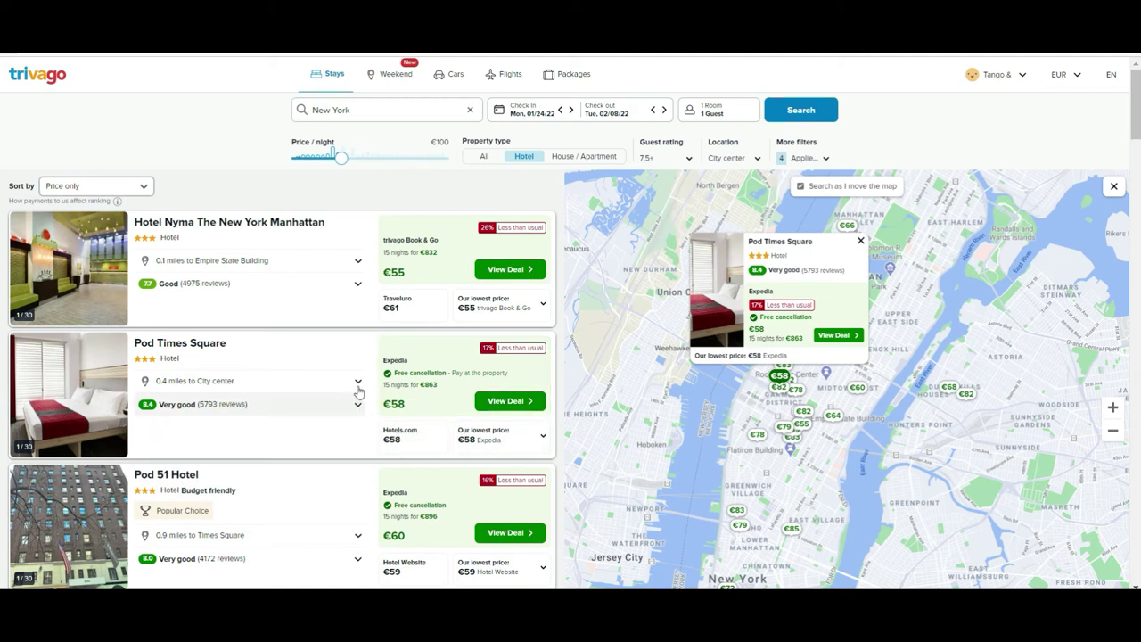
Expand Pod Times Square's deals and follow its €58 Expedia offer
{"action": "left_click", "coordinate": [539, 436]}
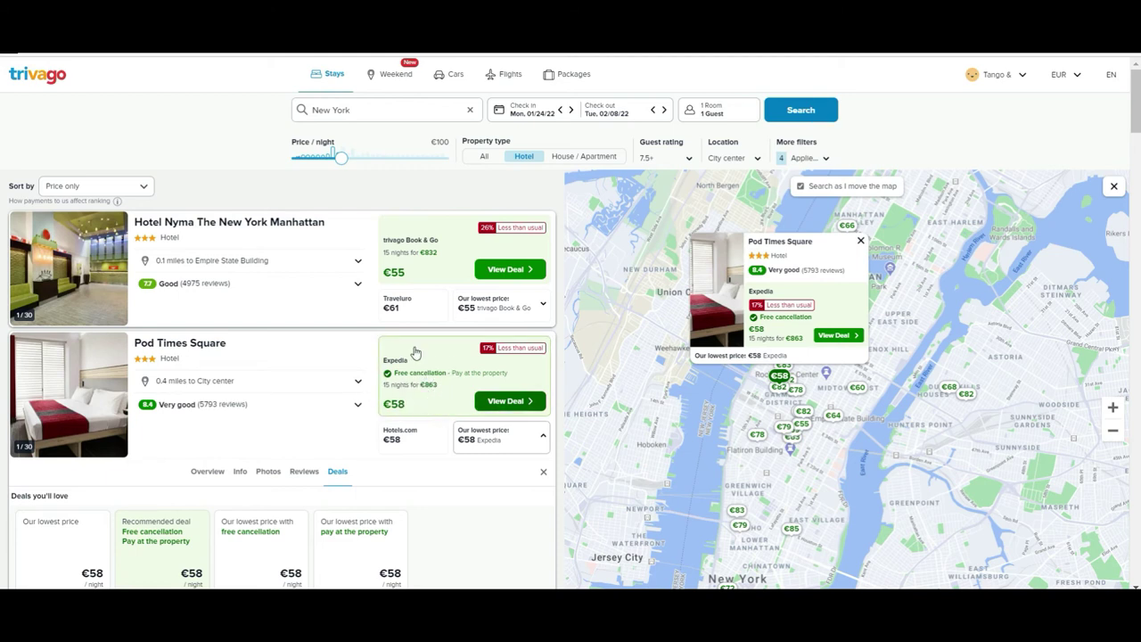
{"action": "left_click", "coordinate": [503, 411]}
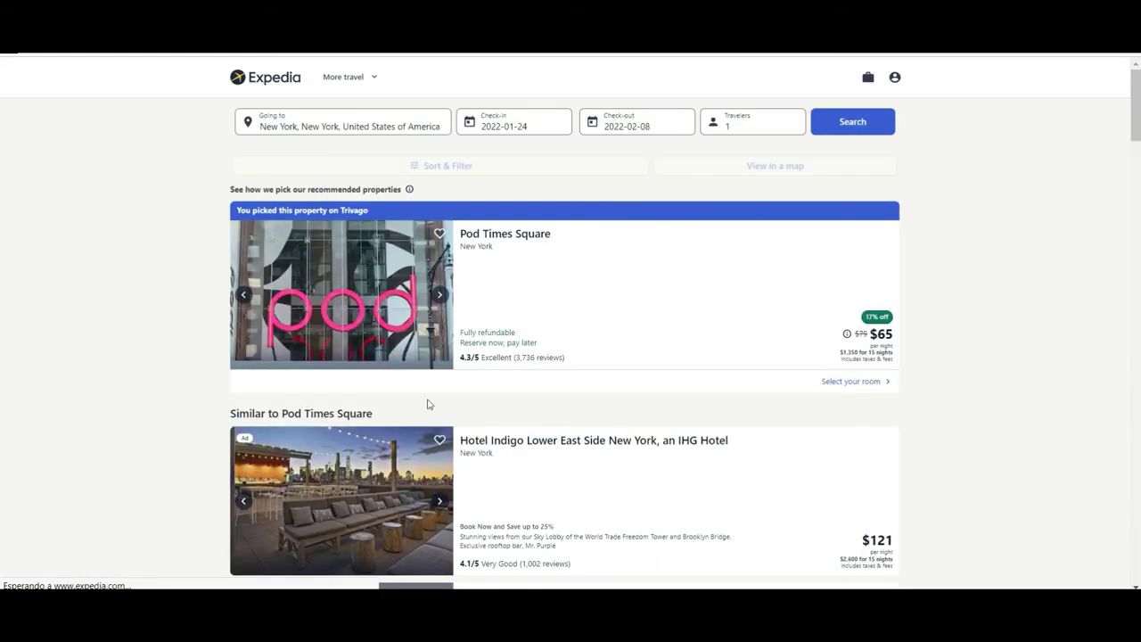
Close the Expedia tab with Ctrl+W to get back to the trivago New York results
{"action": "key", "text": "ctrl+w"}
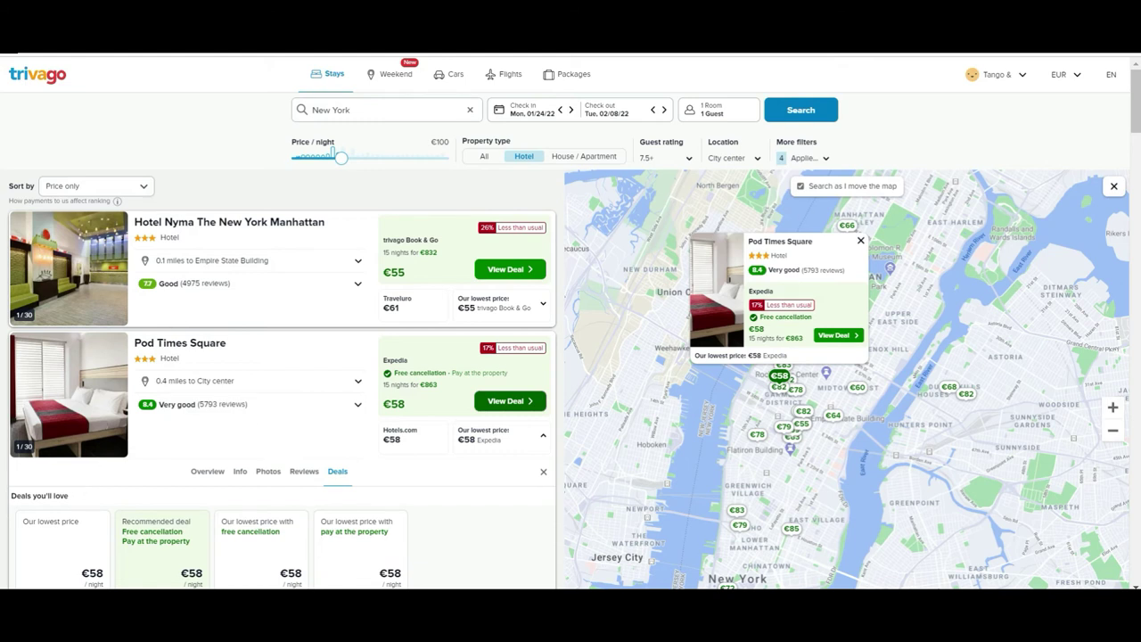
Scroll through Pod Times Square's €58 offers from Expedia, Hotels.com and Booking.com
{"action": "left_click_drag", "start_coordinate": [1134, 130], "coordinate": [1134, 156]}
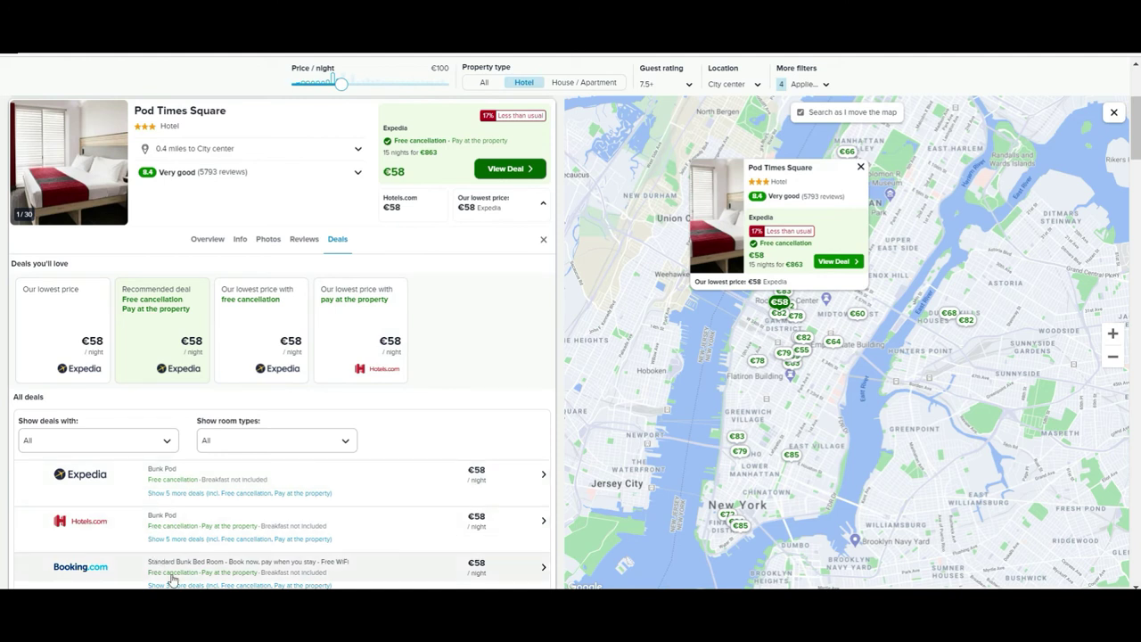
{"action": "scroll", "coordinate": [2, 172], "scroll_direction": "down", "scroll_amount": 3}
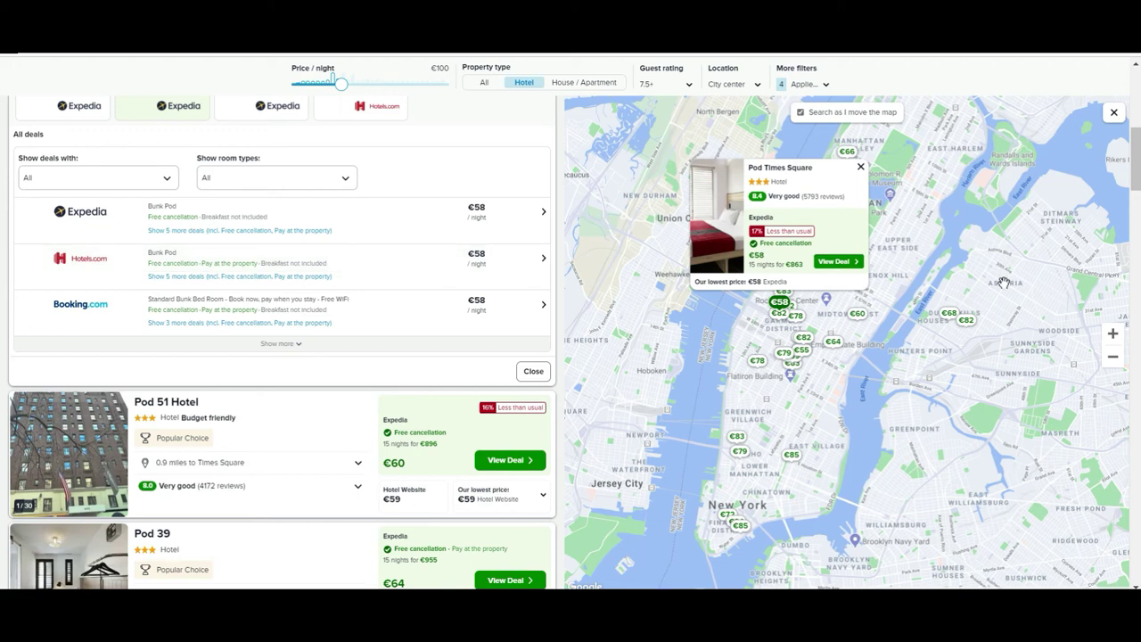
Scroll down to the first page's pagination, then back up to SoHo 54
{"action": "scroll", "coordinate": [2, 267], "scroll_direction": "down", "scroll_amount": 8}
{"action": "scroll", "coordinate": [3, 267], "scroll_direction": "down", "scroll_amount": 10}
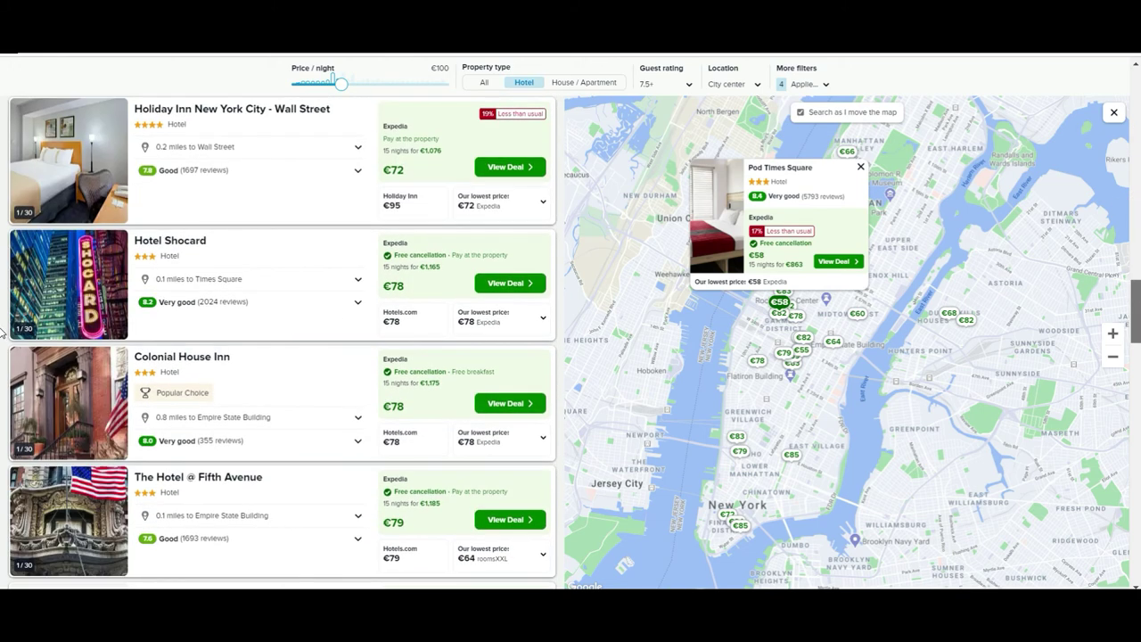
{"action": "scroll", "coordinate": [2, 469], "scroll_direction": "down", "scroll_amount": 10}
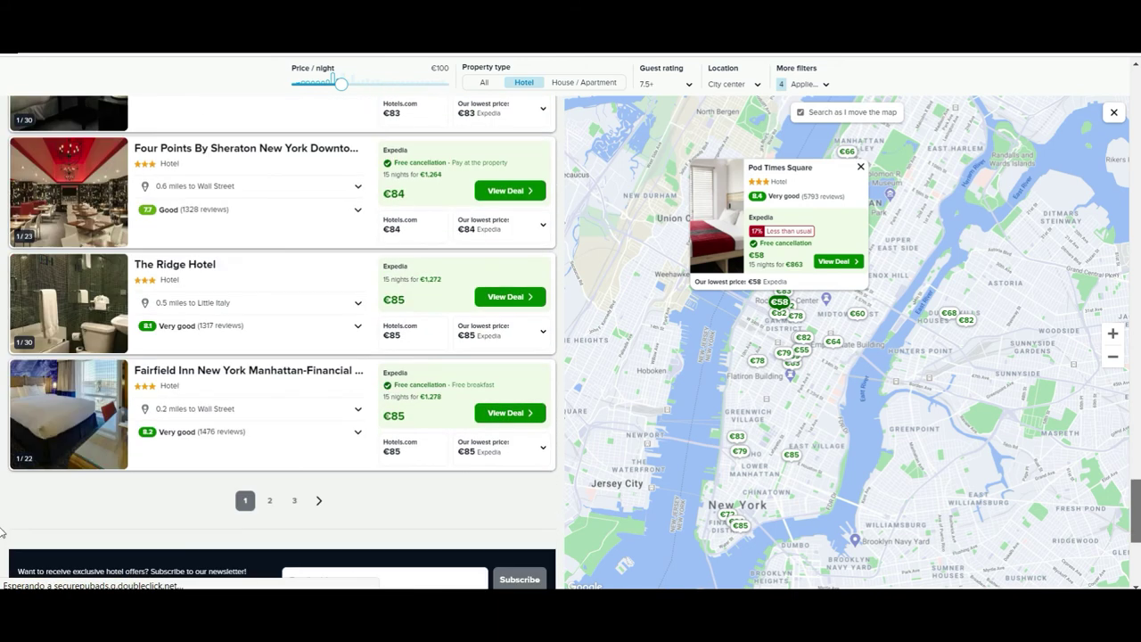
{"action": "scroll", "coordinate": [3, 552], "scroll_direction": "up", "scroll_amount": 1}
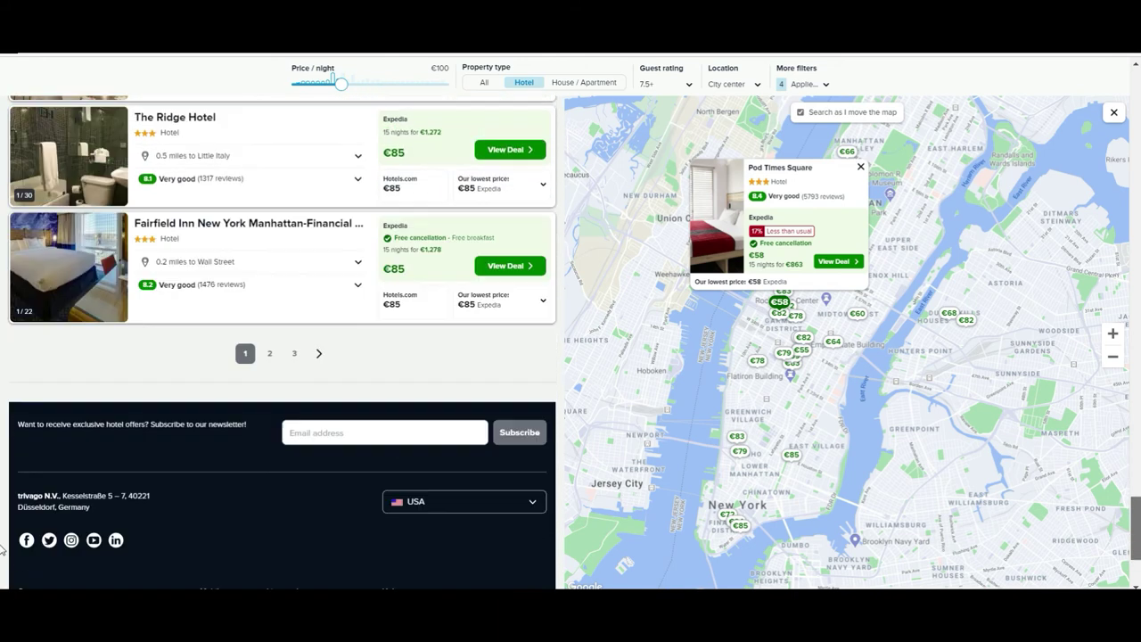
{"action": "scroll", "coordinate": [3, 550], "scroll_direction": "up", "scroll_amount": 4}
{"action": "scroll", "coordinate": [3, 507], "scroll_direction": "up", "scroll_amount": 2}
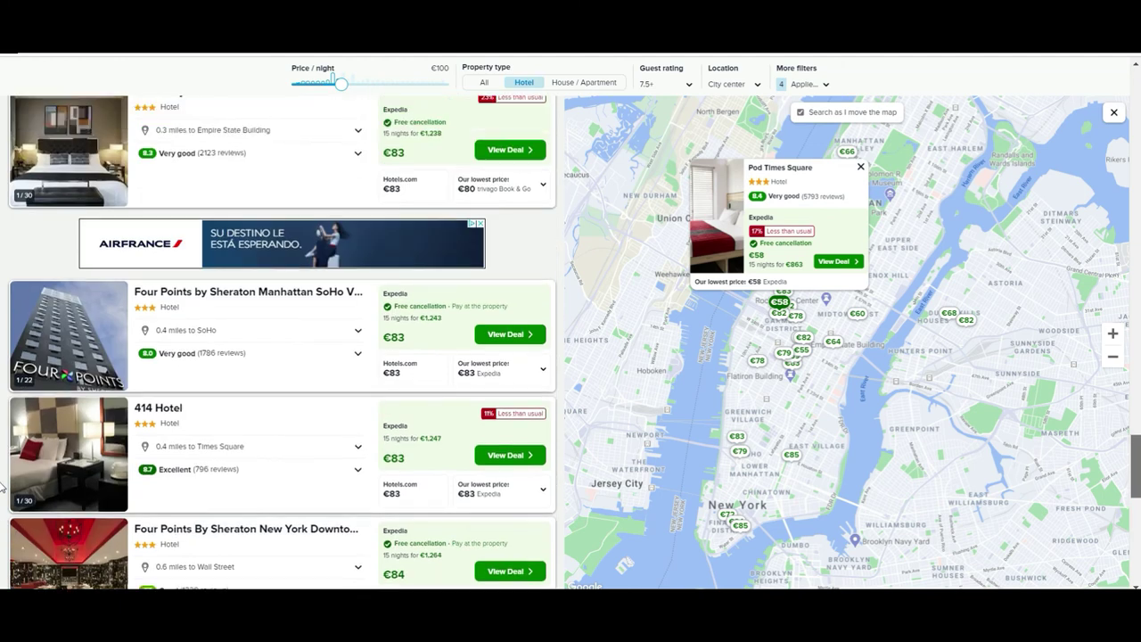
{"action": "scroll", "coordinate": [2, 485], "scroll_direction": "up", "scroll_amount": 10}
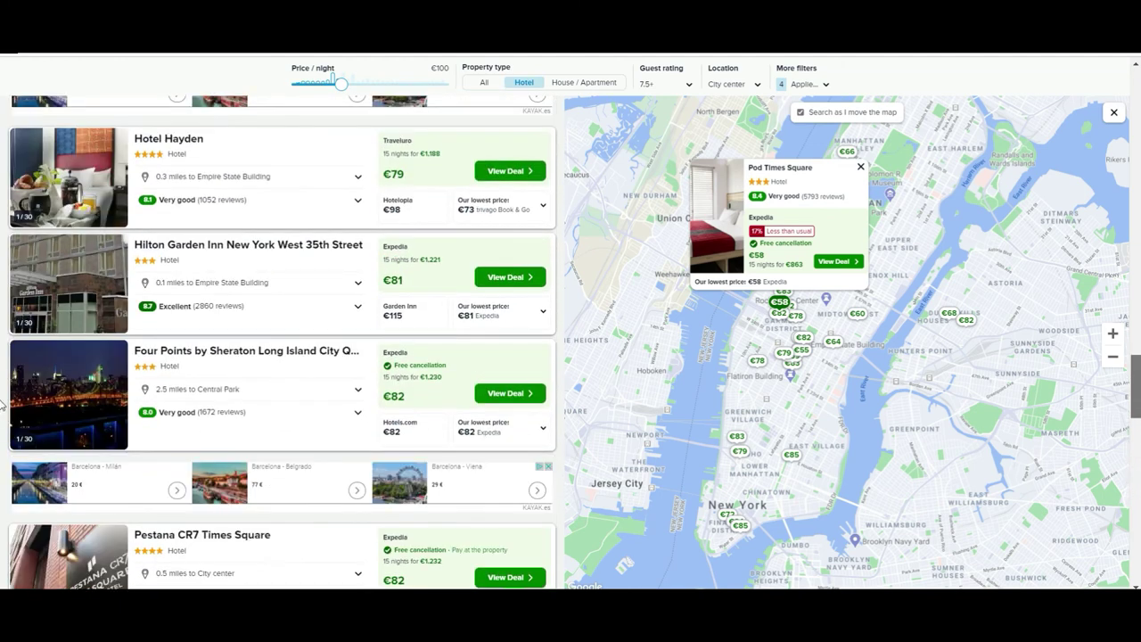
{"action": "scroll", "coordinate": [3, 403], "scroll_direction": "up", "scroll_amount": 2}
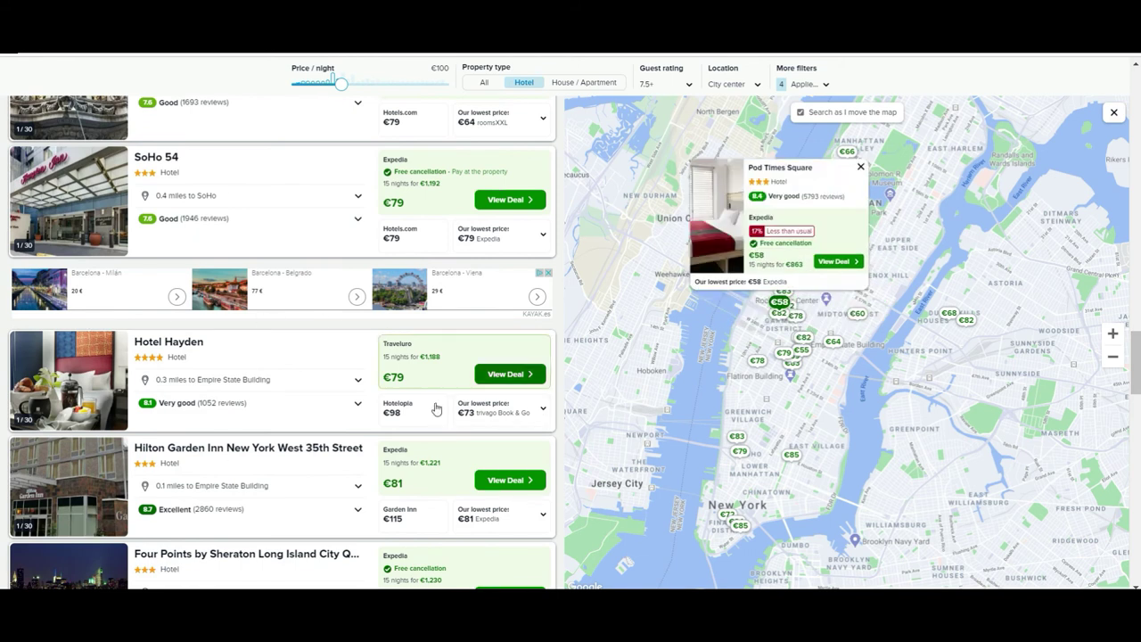
Preview several first-page hotels' map popups to see where they are located
{"action": "mouse_move", "coordinate": [402, 361]}
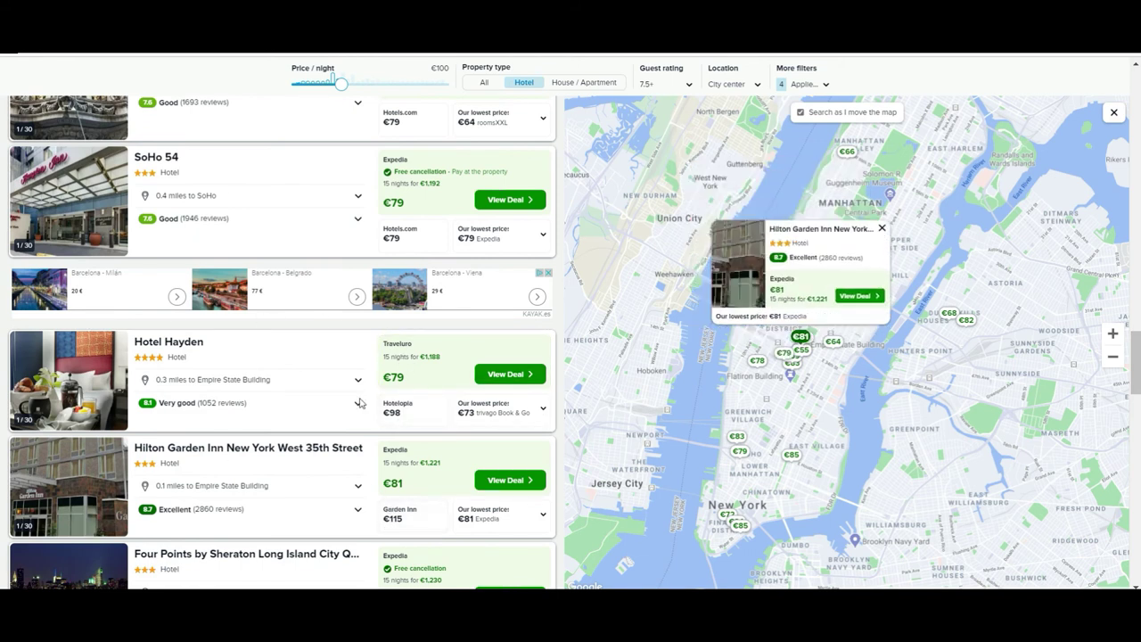
{"action": "mouse_move", "coordinate": [379, 216]}
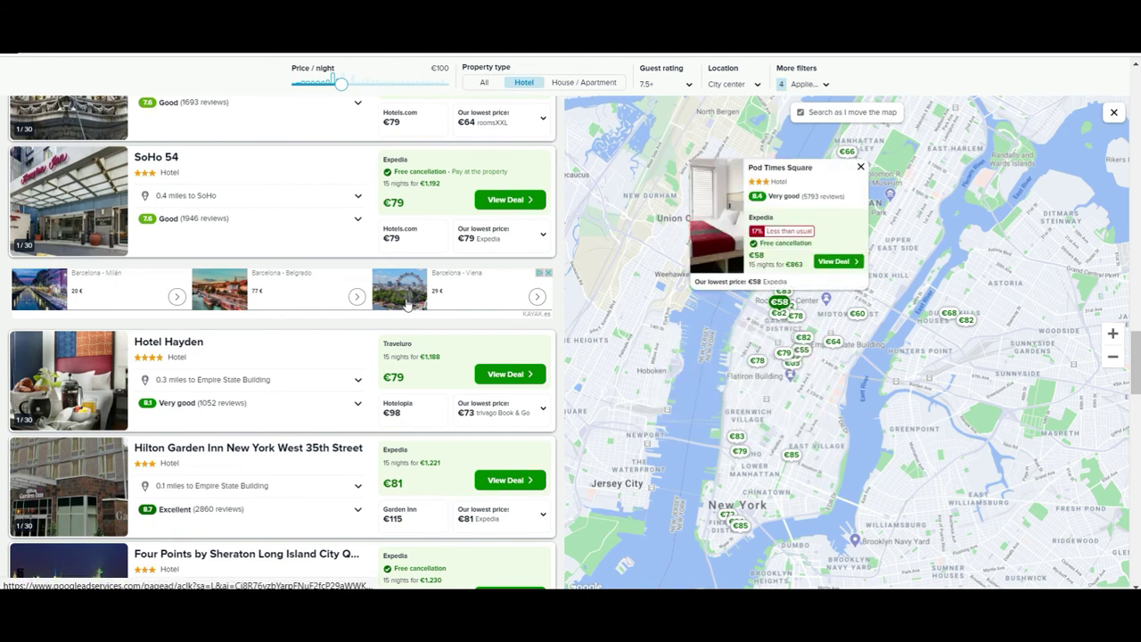
{"action": "mouse_move", "coordinate": [257, 390]}
{"action": "mouse_move", "coordinate": [222, 242]}
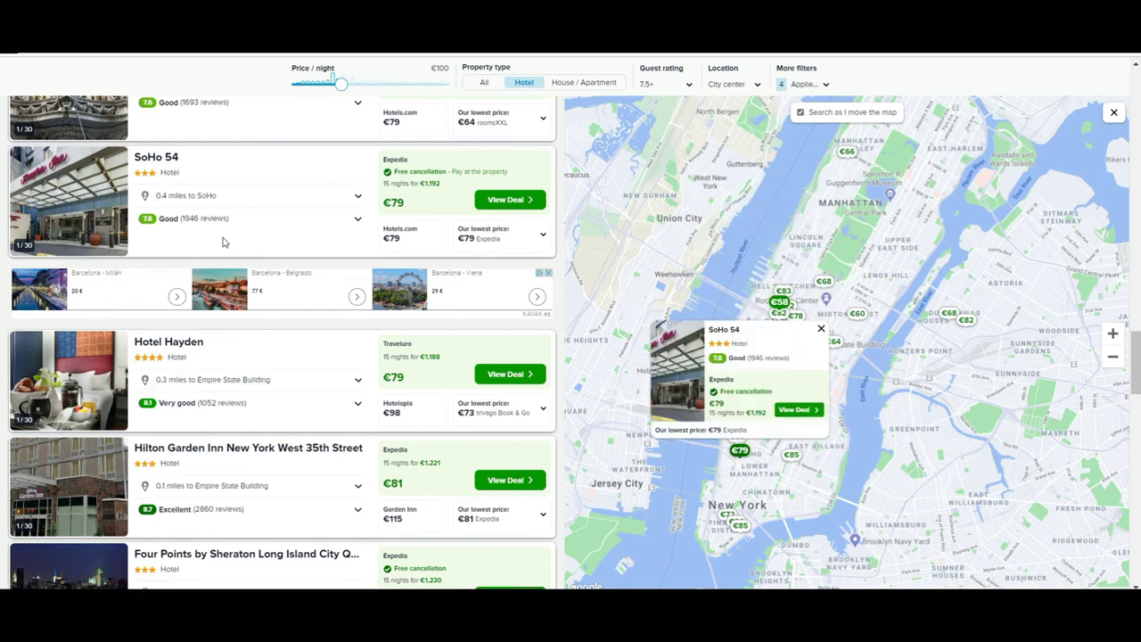
{"action": "mouse_move", "coordinate": [379, 504]}
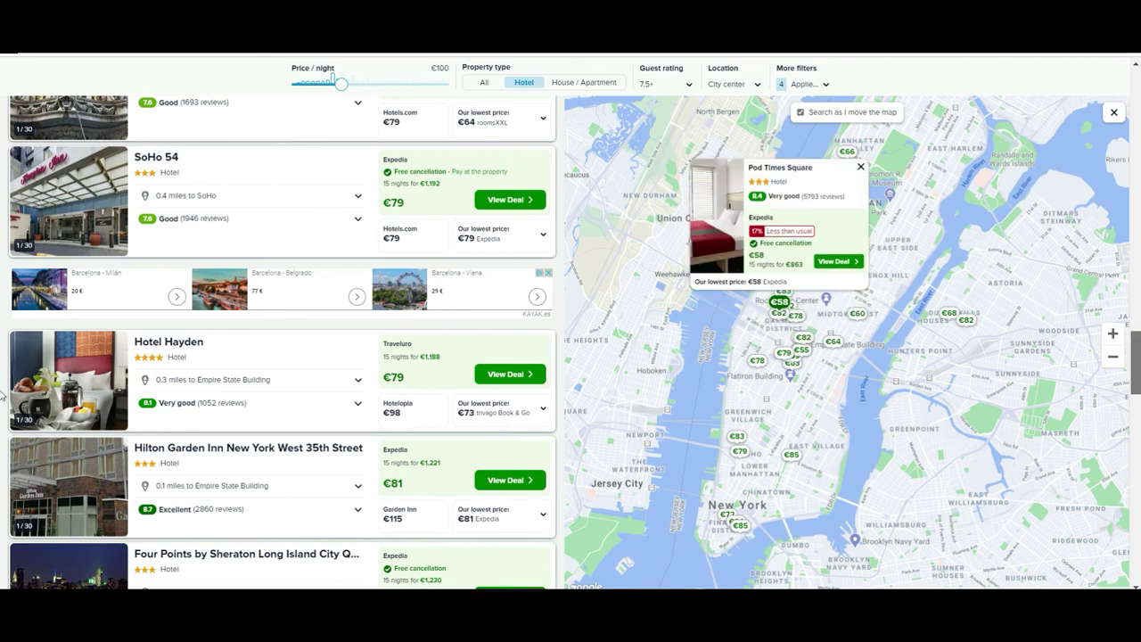
{"action": "scroll", "coordinate": [2, 387], "scroll_direction": "up", "scroll_amount": 1}
{"action": "scroll", "coordinate": [2, 388], "scroll_direction": "up", "scroll_amount": 6}
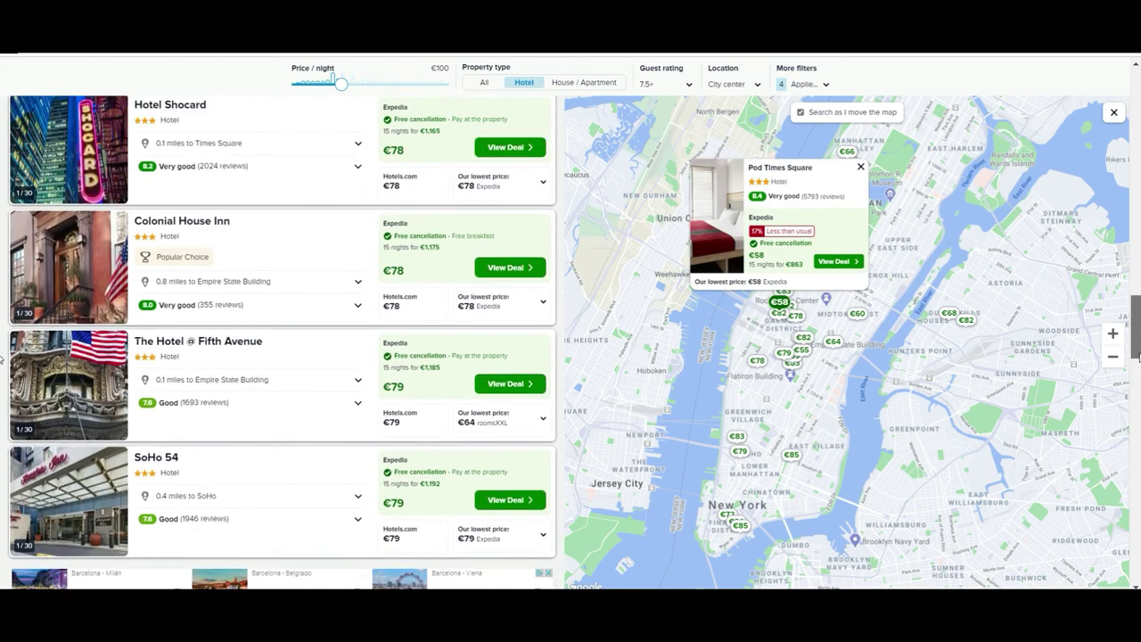
{"action": "scroll", "coordinate": [1133, 330], "scroll_direction": "up", "scroll_amount": 2}
{"action": "scroll", "coordinate": [1132, 326], "scroll_direction": "down", "scroll_amount": 2}
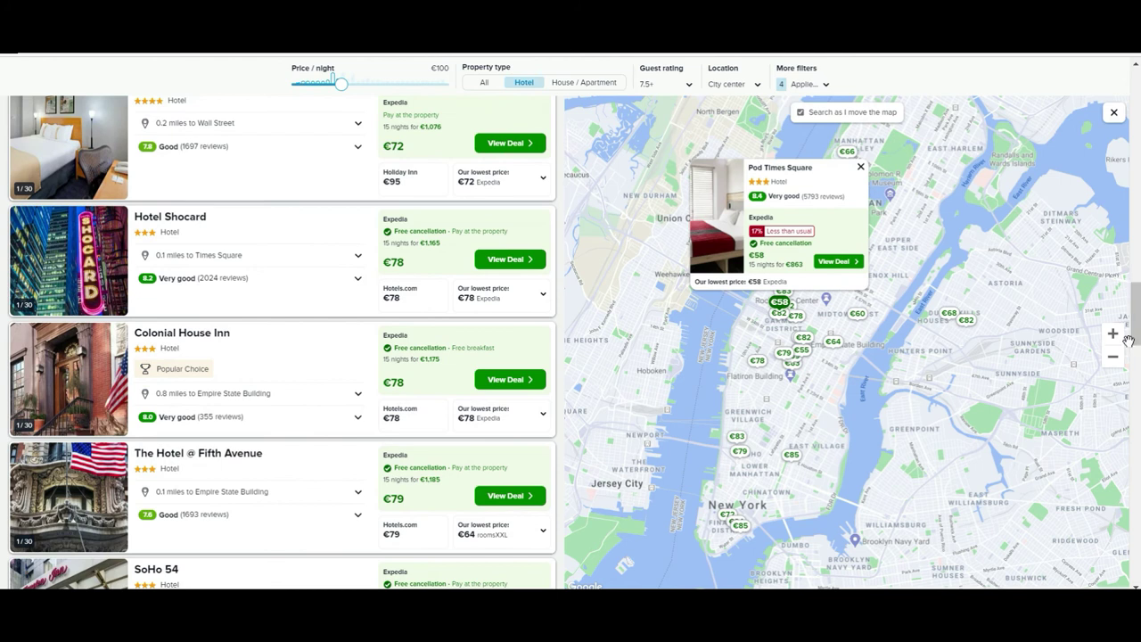
{"action": "mouse_move", "coordinate": [444, 235]}
Scroll to the page's end, past The Ridge Hotel and Fairfield Inn at €85
{"action": "scroll", "coordinate": [2, 383], "scroll_direction": "down", "scroll_amount": 5}
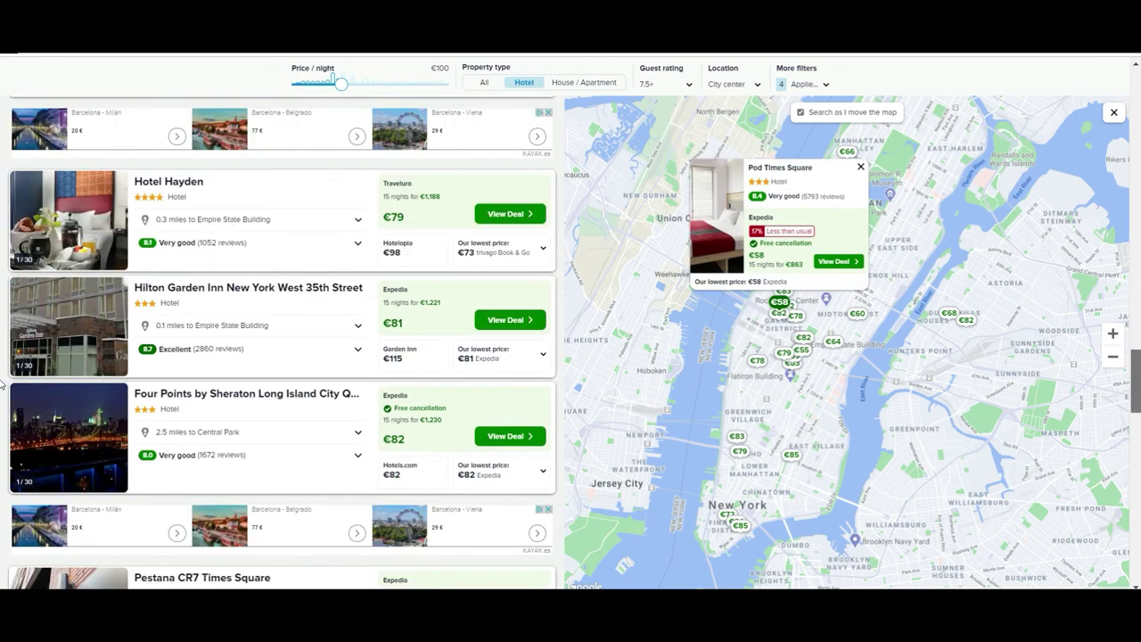
{"action": "scroll", "coordinate": [2, 383], "scroll_direction": "down", "scroll_amount": 9}
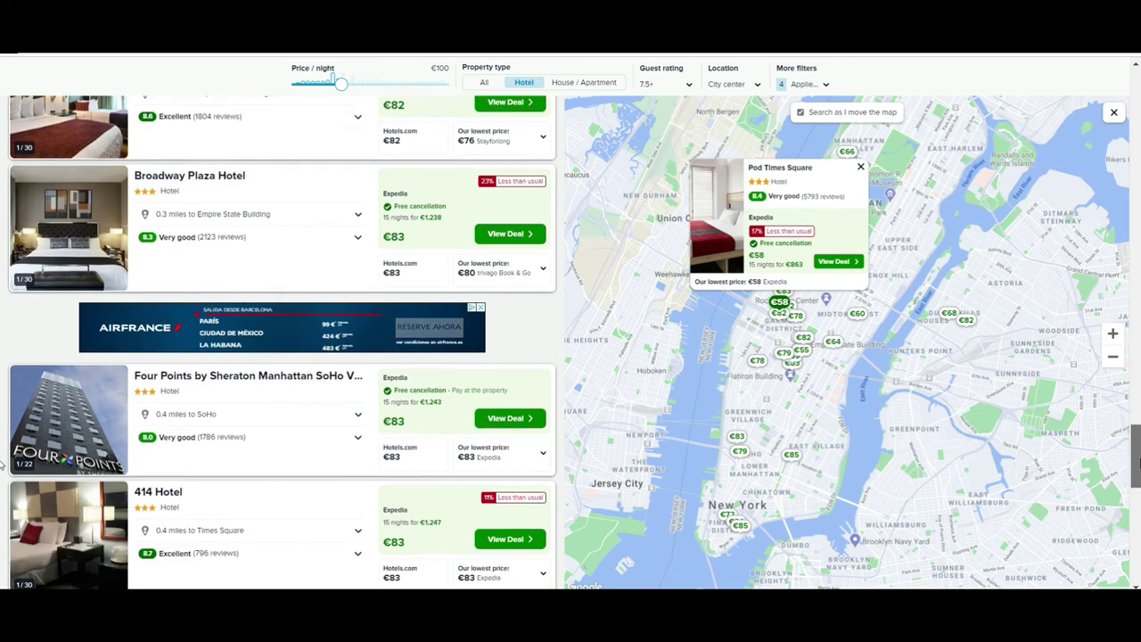
{"action": "scroll", "coordinate": [1, 463], "scroll_direction": "down", "scroll_amount": 4}
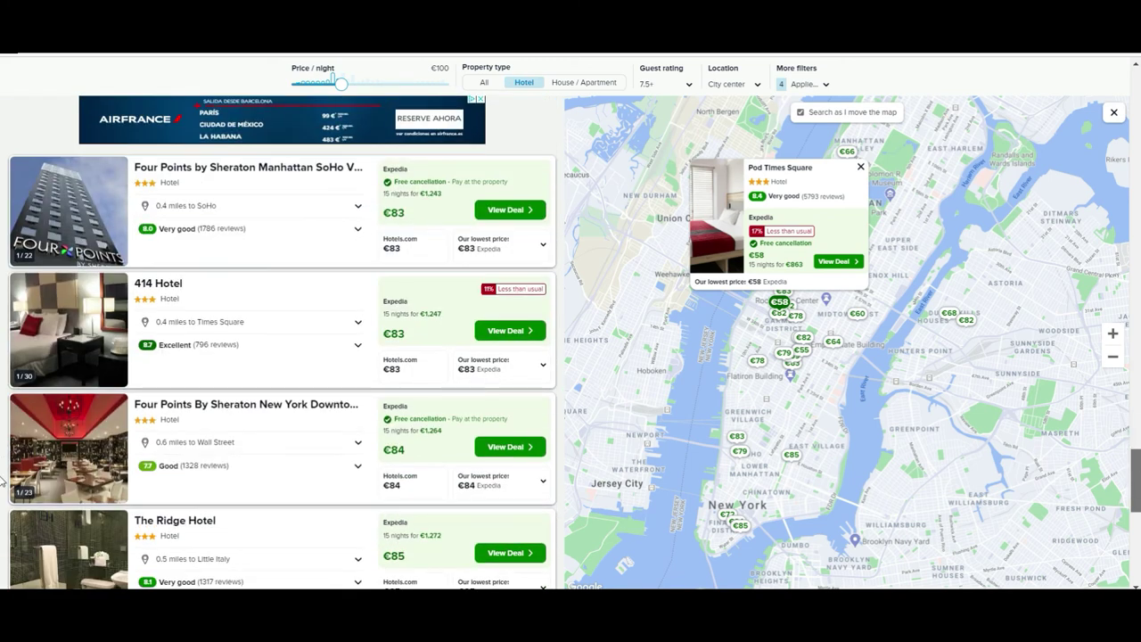
{"action": "scroll", "coordinate": [2, 481], "scroll_direction": "down", "scroll_amount": 4}
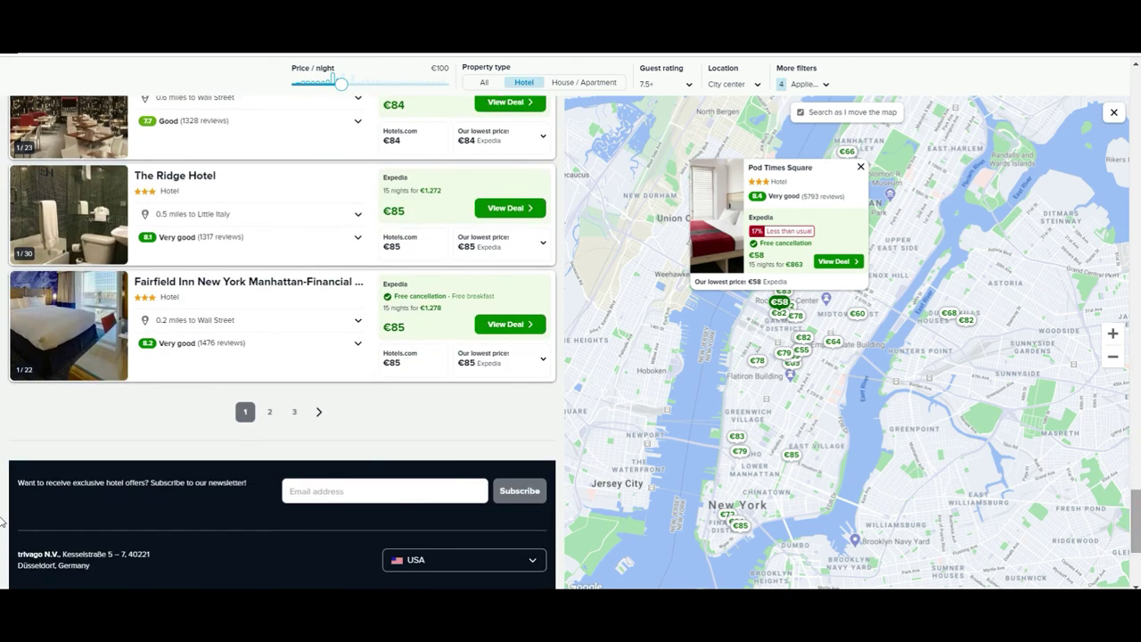
Go to results page 2 and browse hotels from Carvi Hotel New York and Hotel RL Brooklyn at €86
{"action": "left_click", "coordinate": [268, 411]}
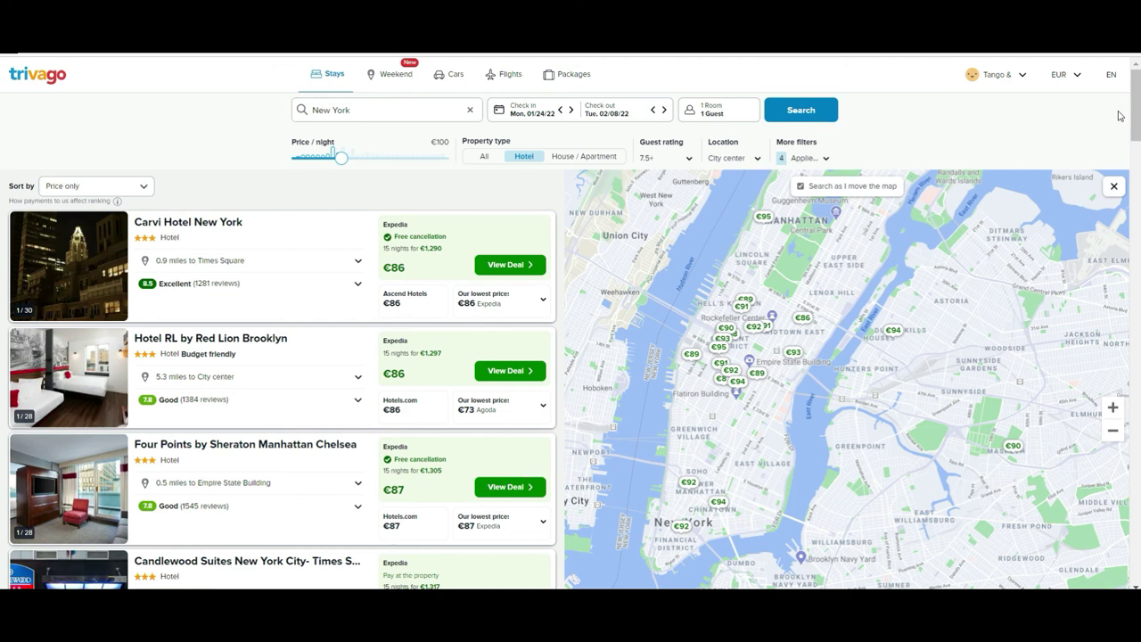
{"action": "scroll", "coordinate": [4, 114], "scroll_direction": "down", "scroll_amount": 10}
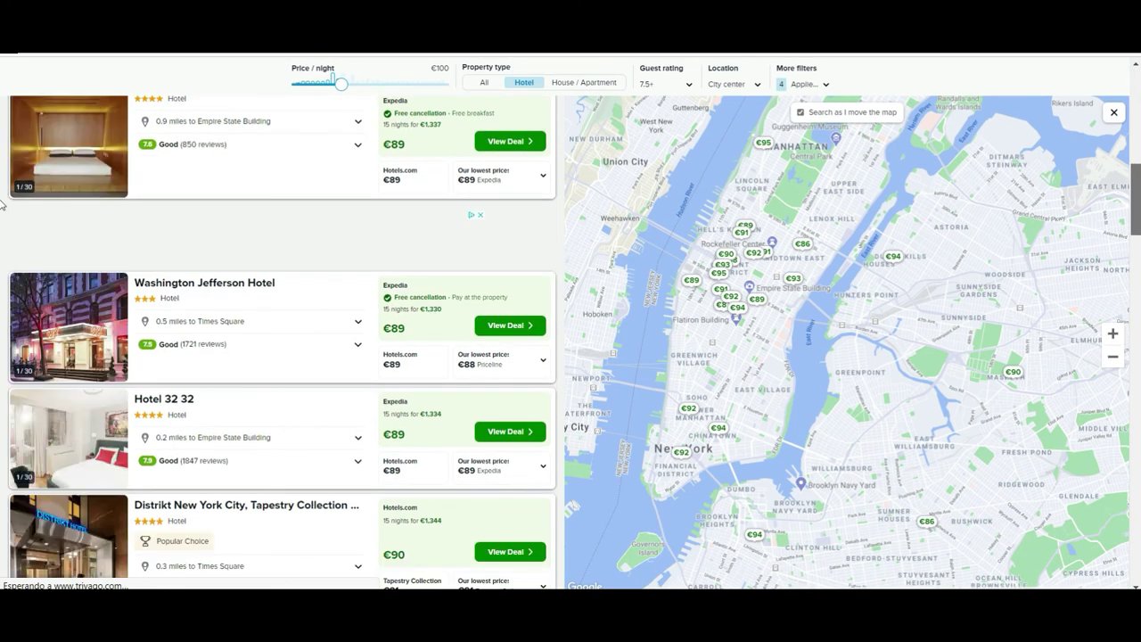
{"action": "scroll", "coordinate": [3, 240], "scroll_direction": "down", "scroll_amount": 5}
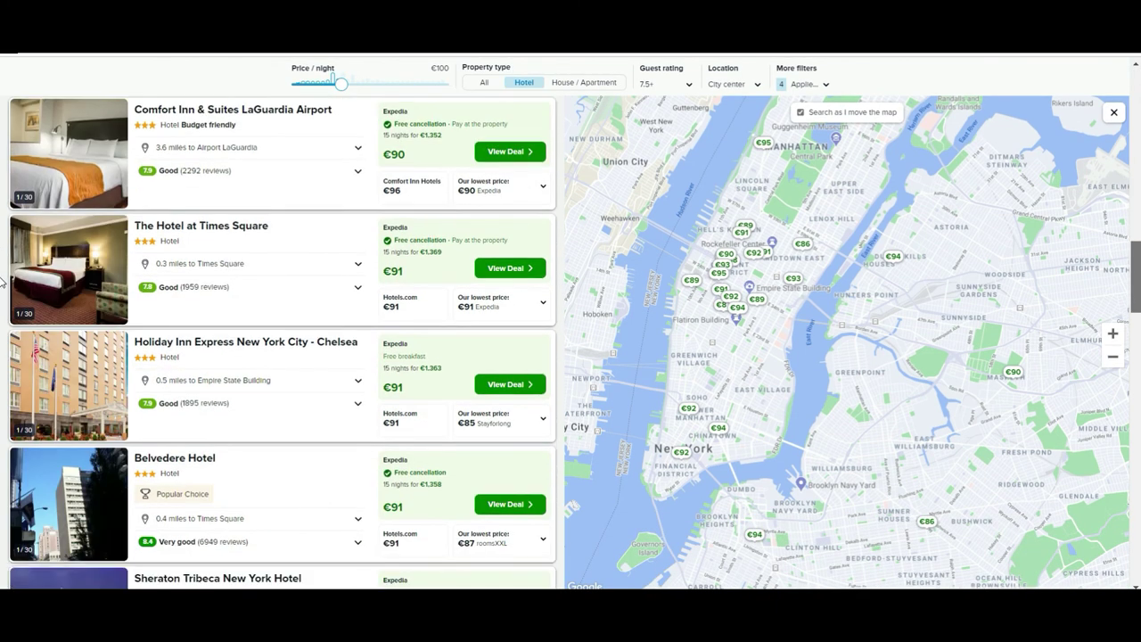
{"action": "scroll", "coordinate": [2, 282], "scroll_direction": "down", "scroll_amount": 7}
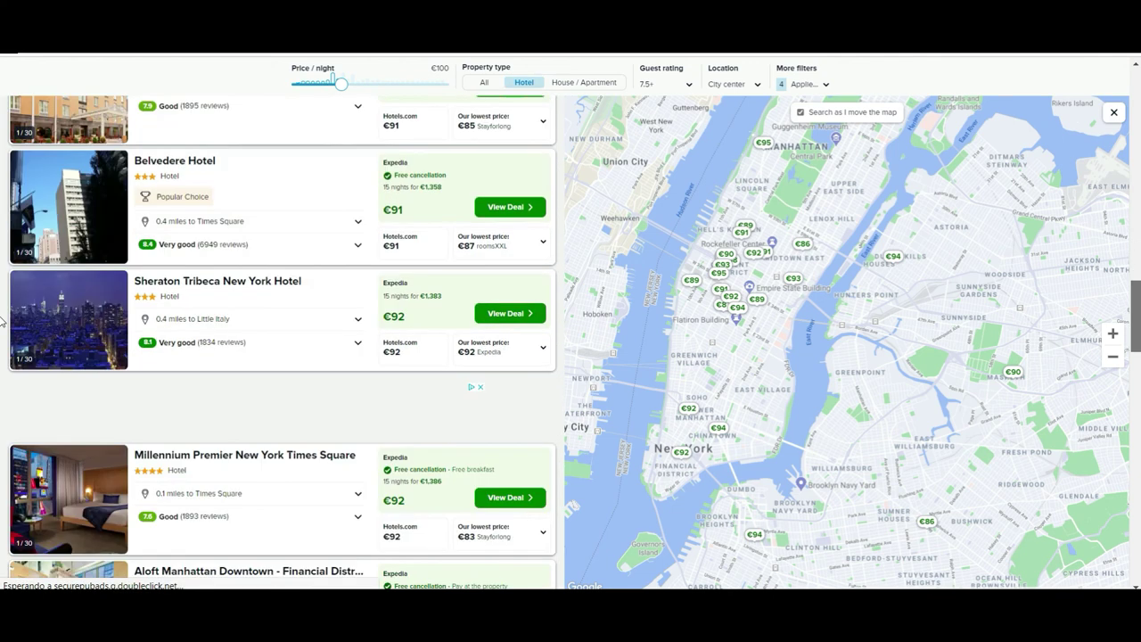
{"action": "scroll", "coordinate": [3, 368], "scroll_direction": "down", "scroll_amount": 5}
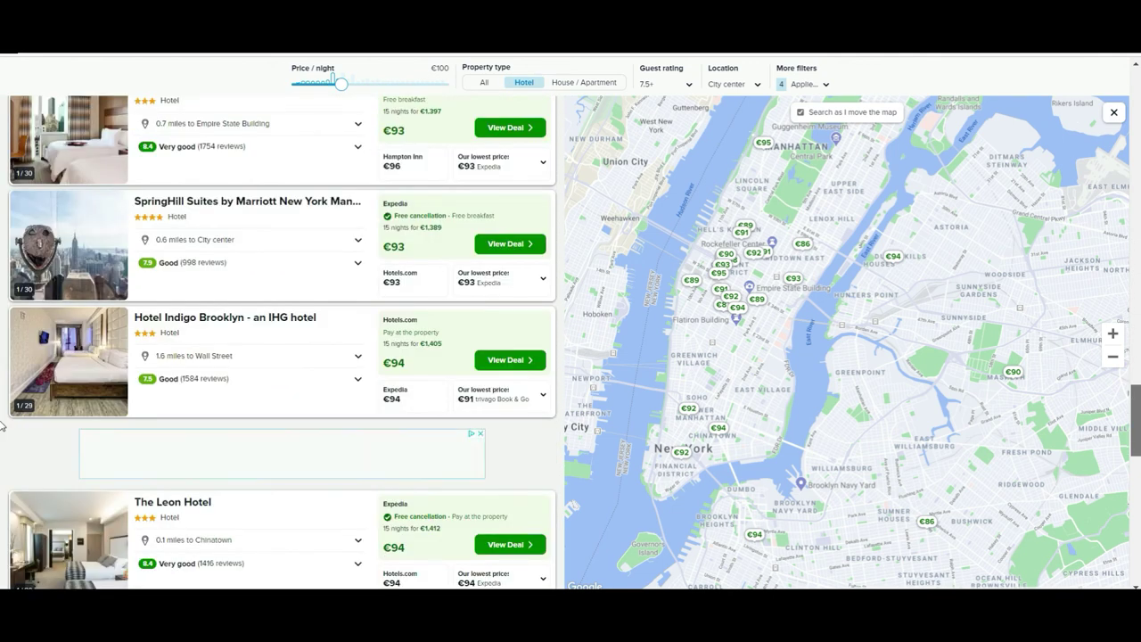
{"action": "scroll", "coordinate": [2, 62], "scroll_direction": "up", "scroll_amount": 15}
{"action": "scroll", "coordinate": [3, 63], "scroll_direction": "up", "scroll_amount": 3}
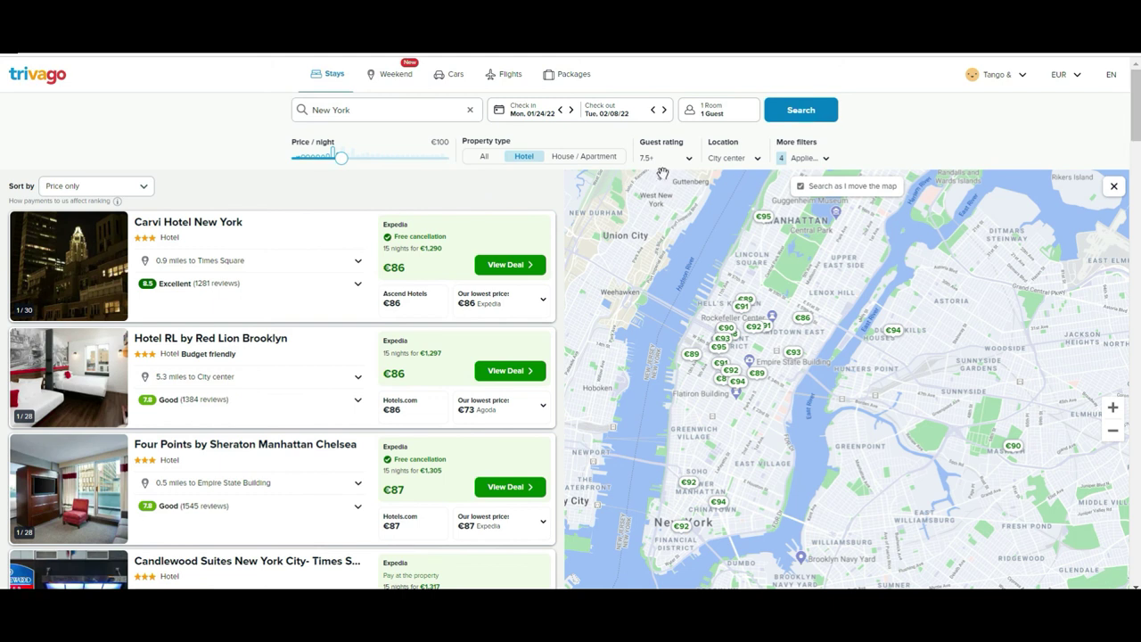